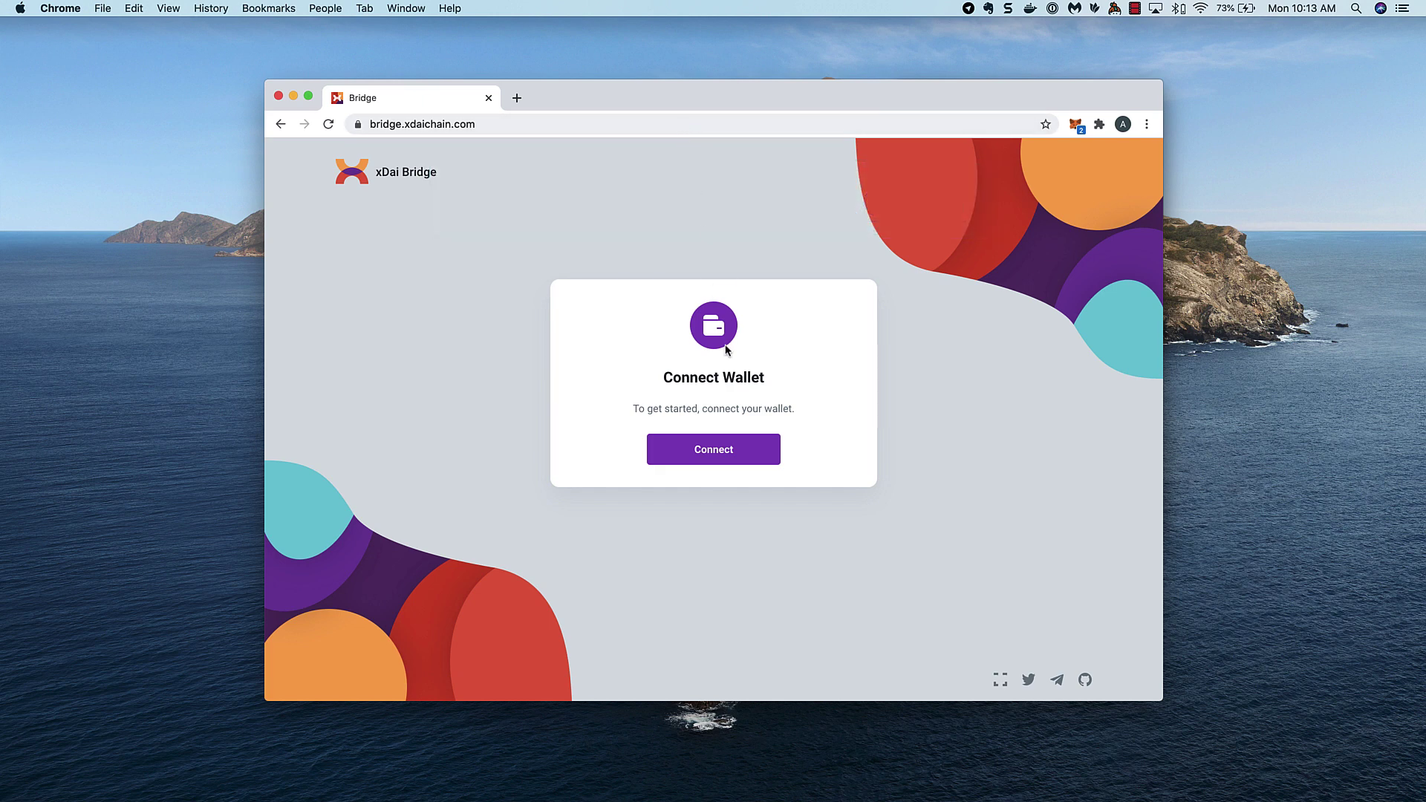
# - Connect the wallet to xDai Bridge and unlock MetaMask with the wallet password
pyautogui.click(747, 455)
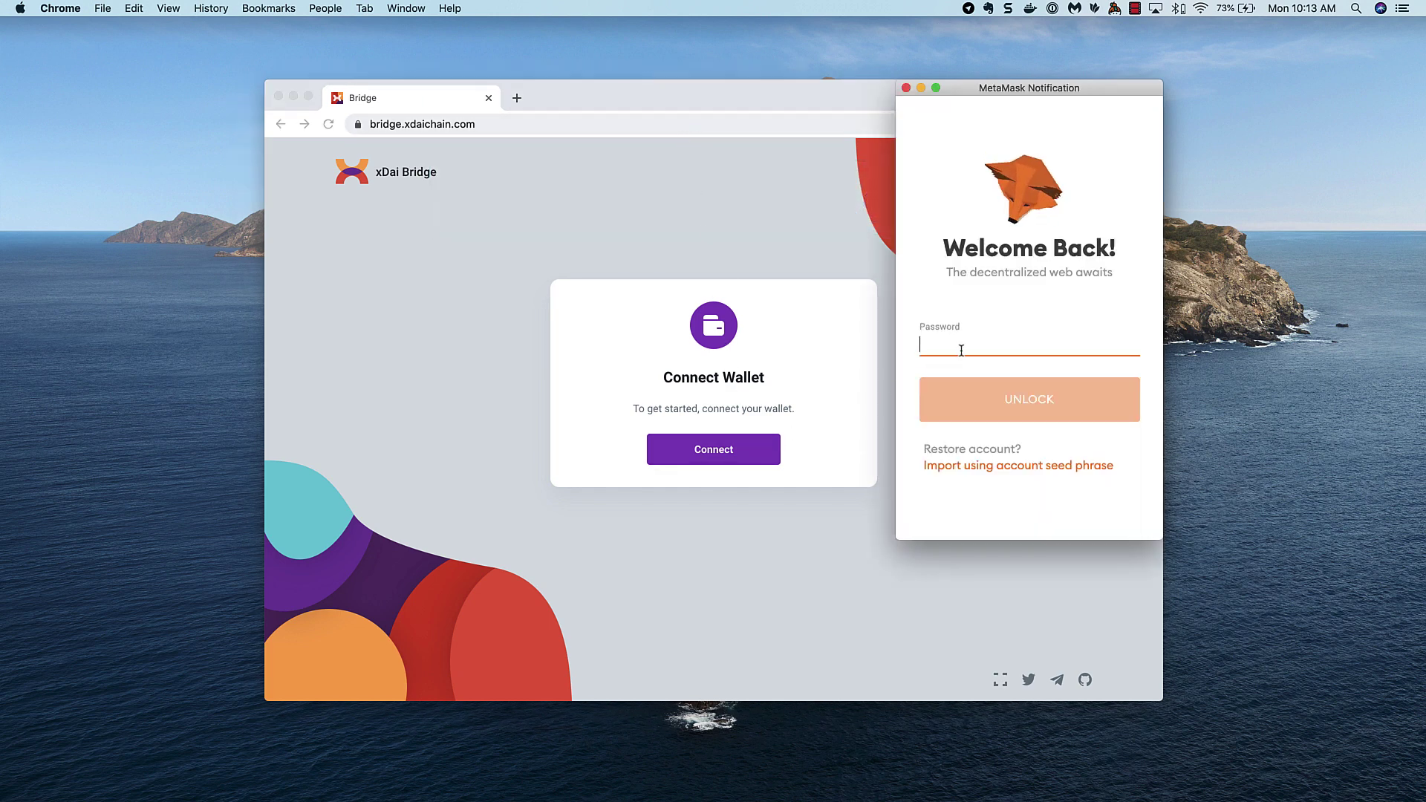
pyautogui.write('••••••••••••')
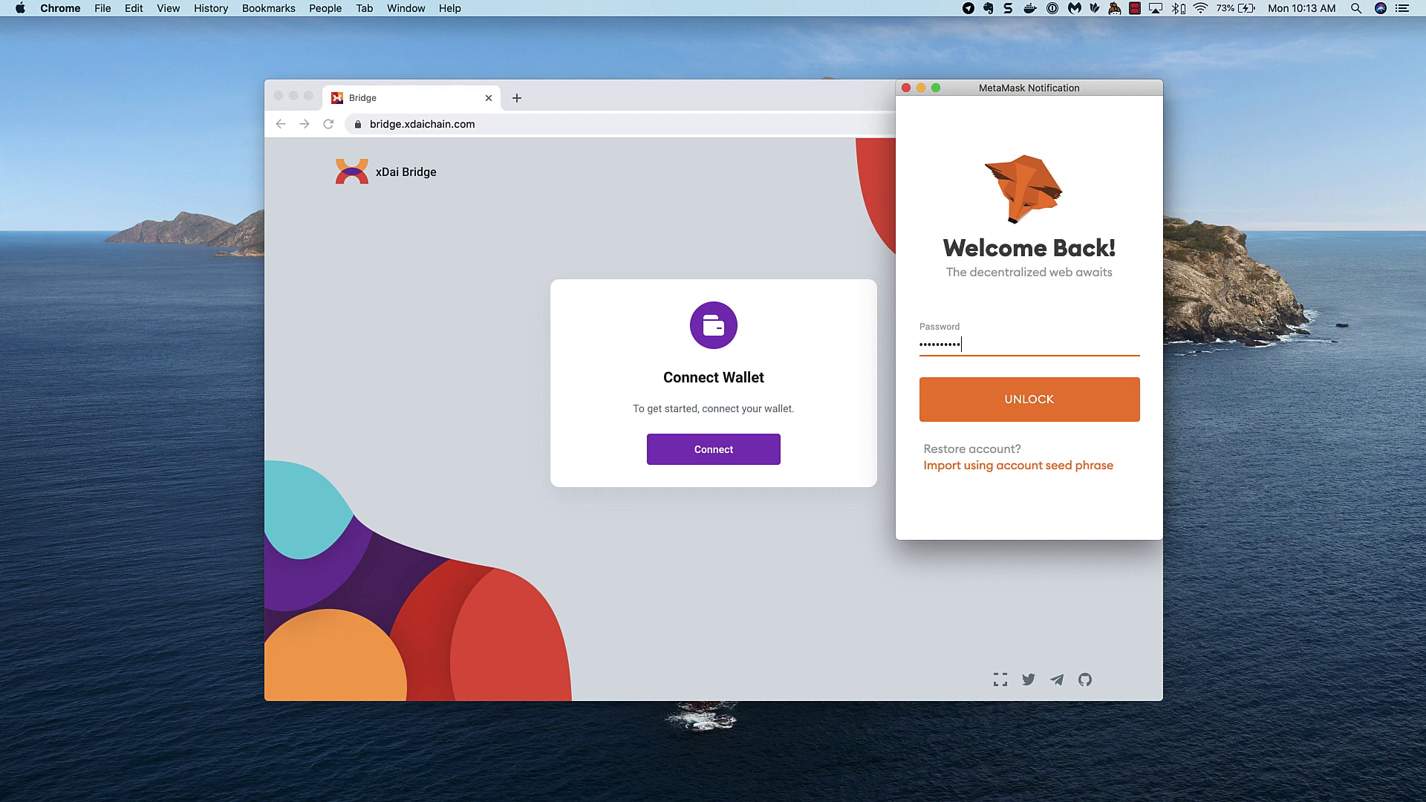
pyautogui.press('Return')
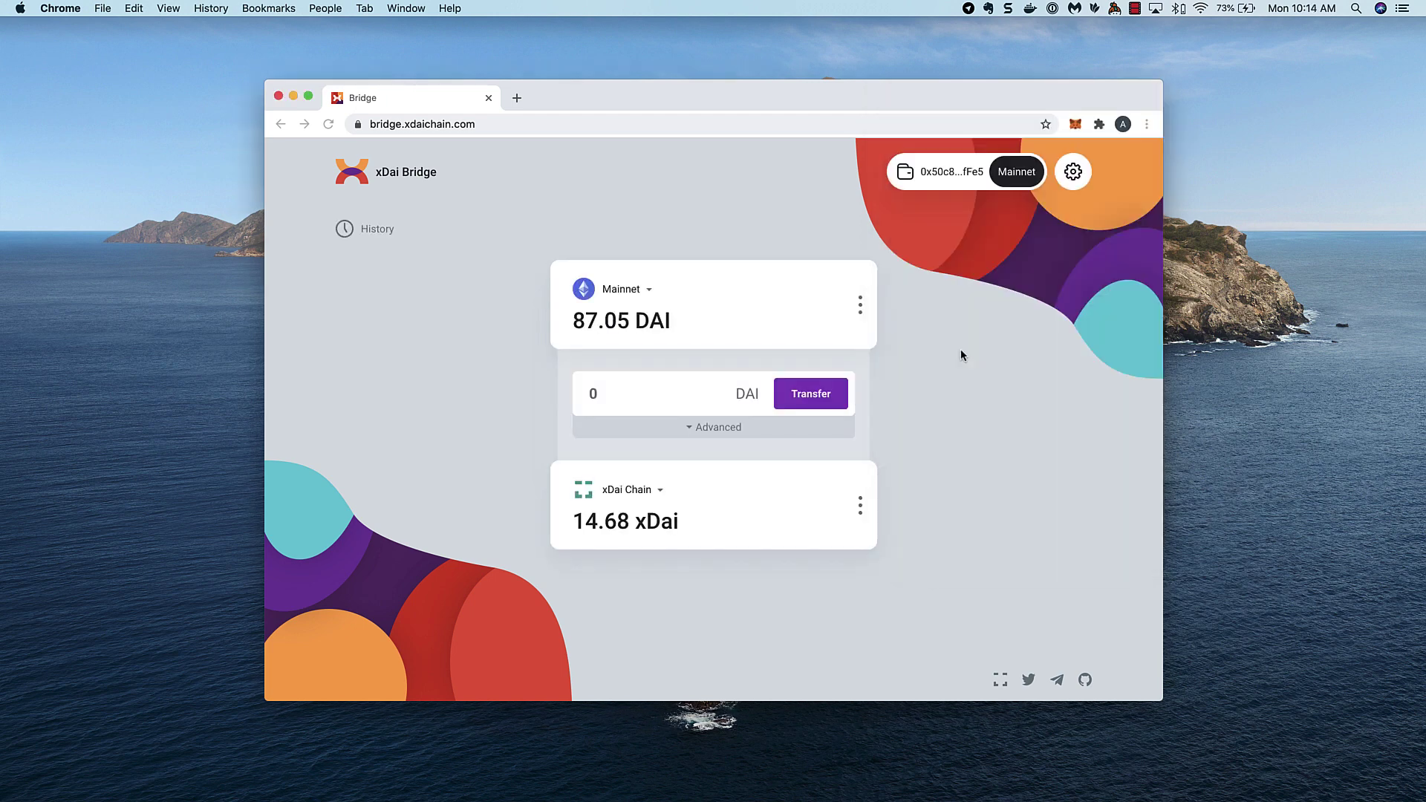
# - Bridge 17.05 DAI from Mainnet to xDai Chain and confirm it in MetaMask
pyautogui.click(629, 390)
pyautogui.write('17.')
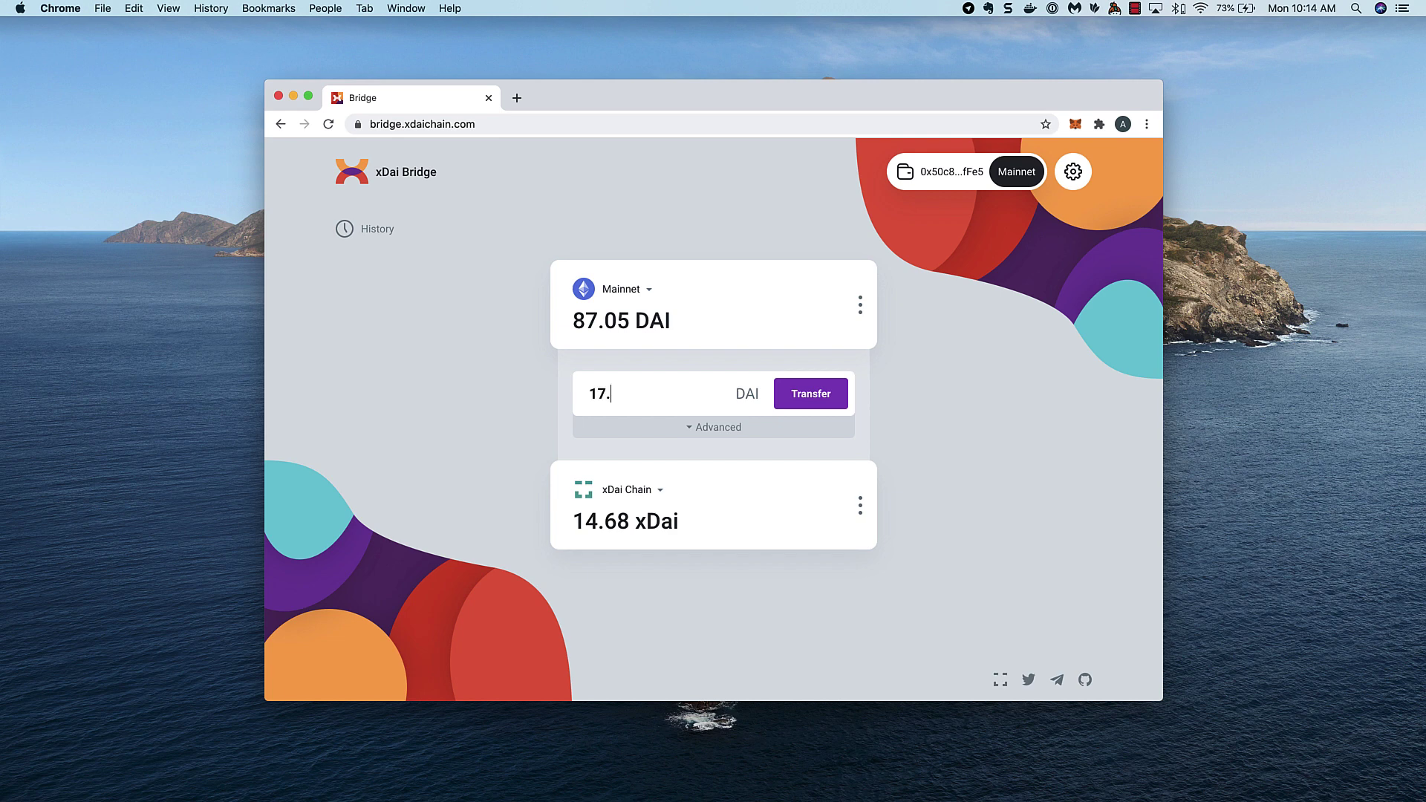
pyautogui.write('05')
pyautogui.click(813, 394)
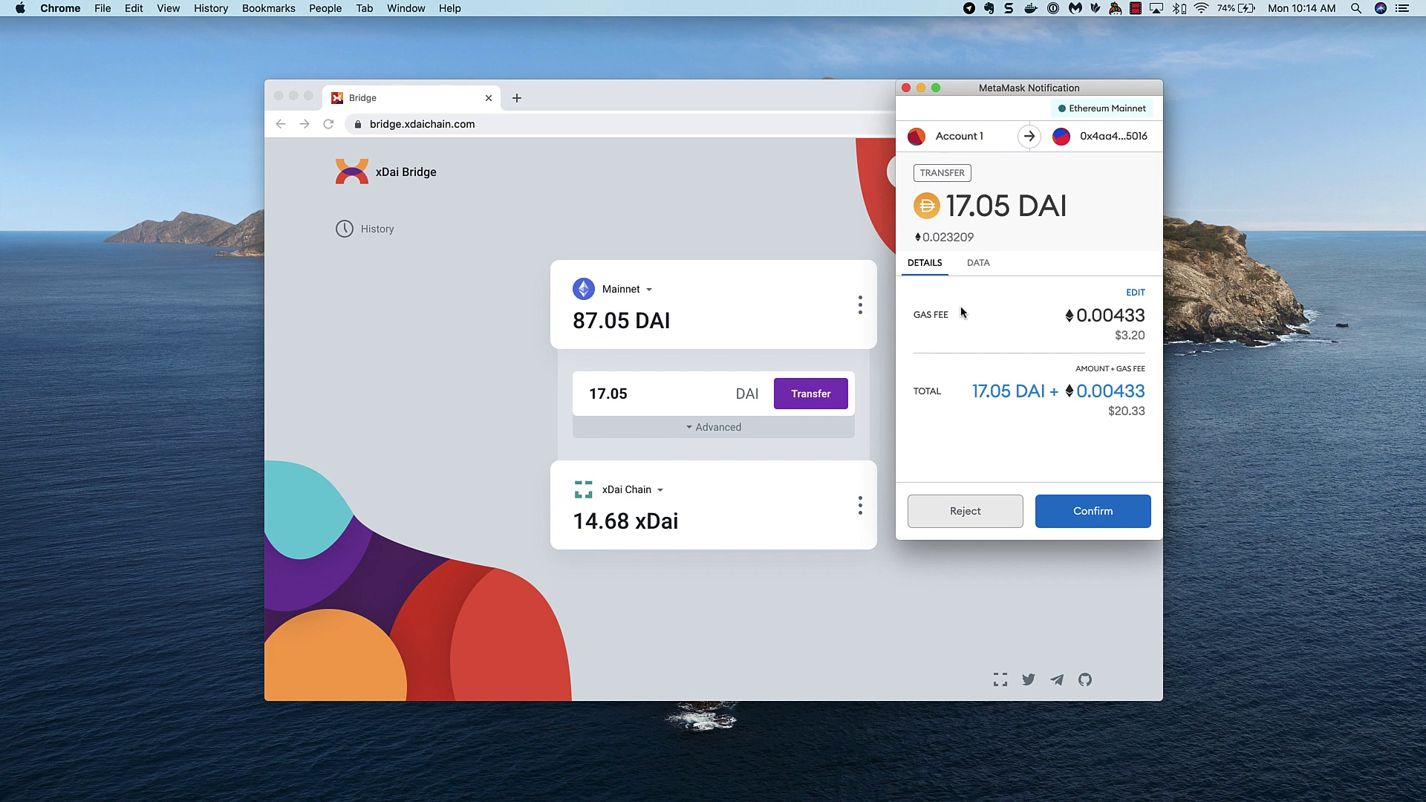
pyautogui.click(1103, 522)
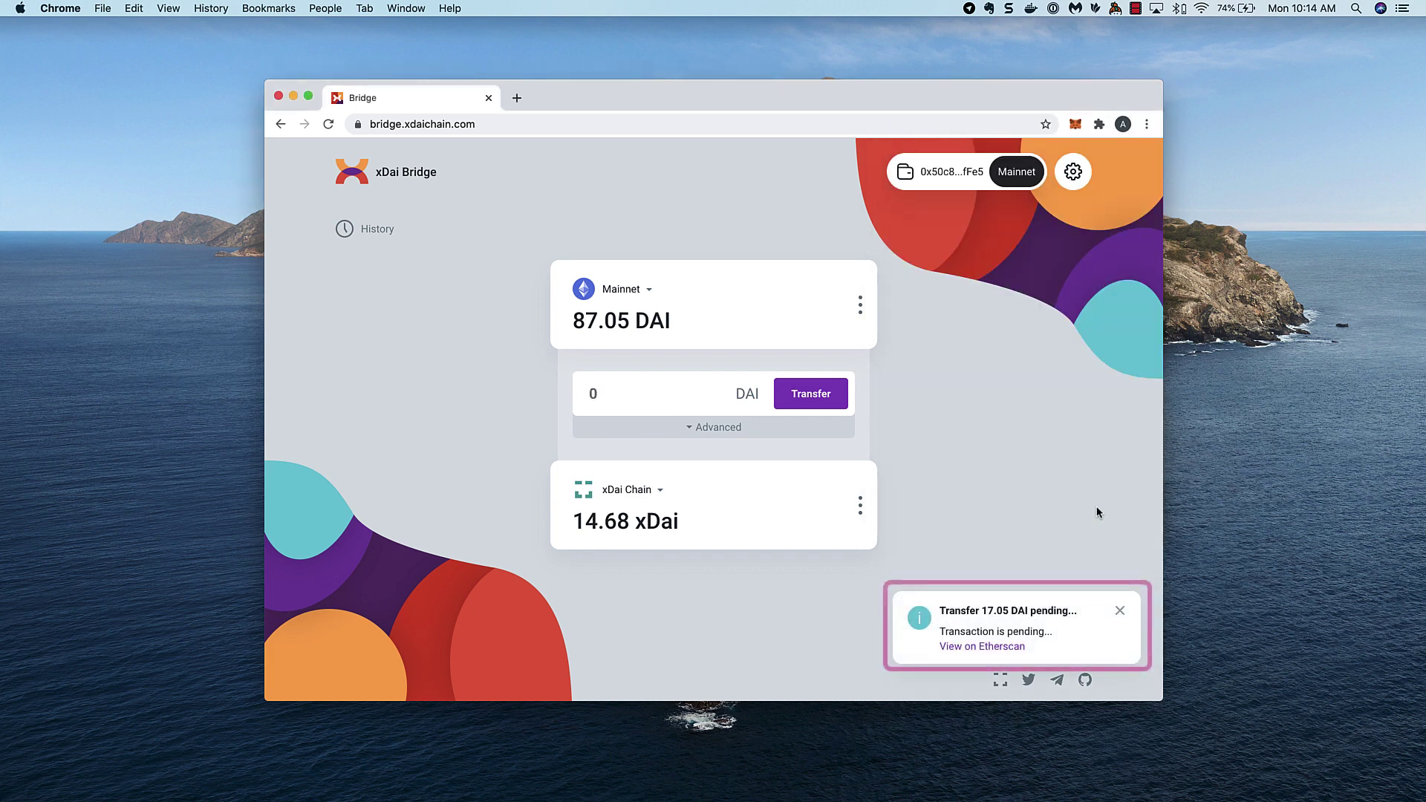
# - Track the 17.05 DAI transaction on Etherscan until the bridge shows 31.73 xDai and 70 DAI
pyautogui.click(994, 647)
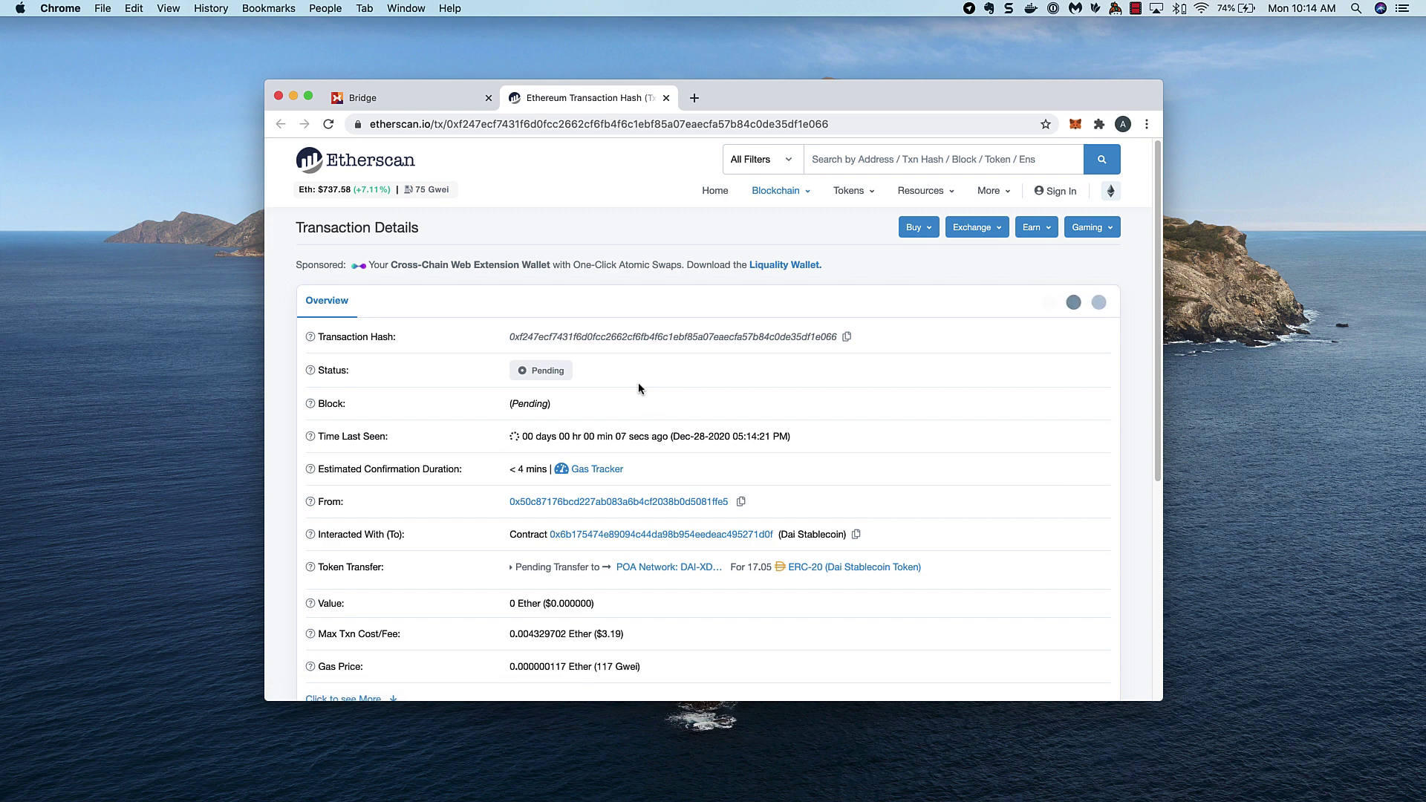
pyautogui.click(439, 101)
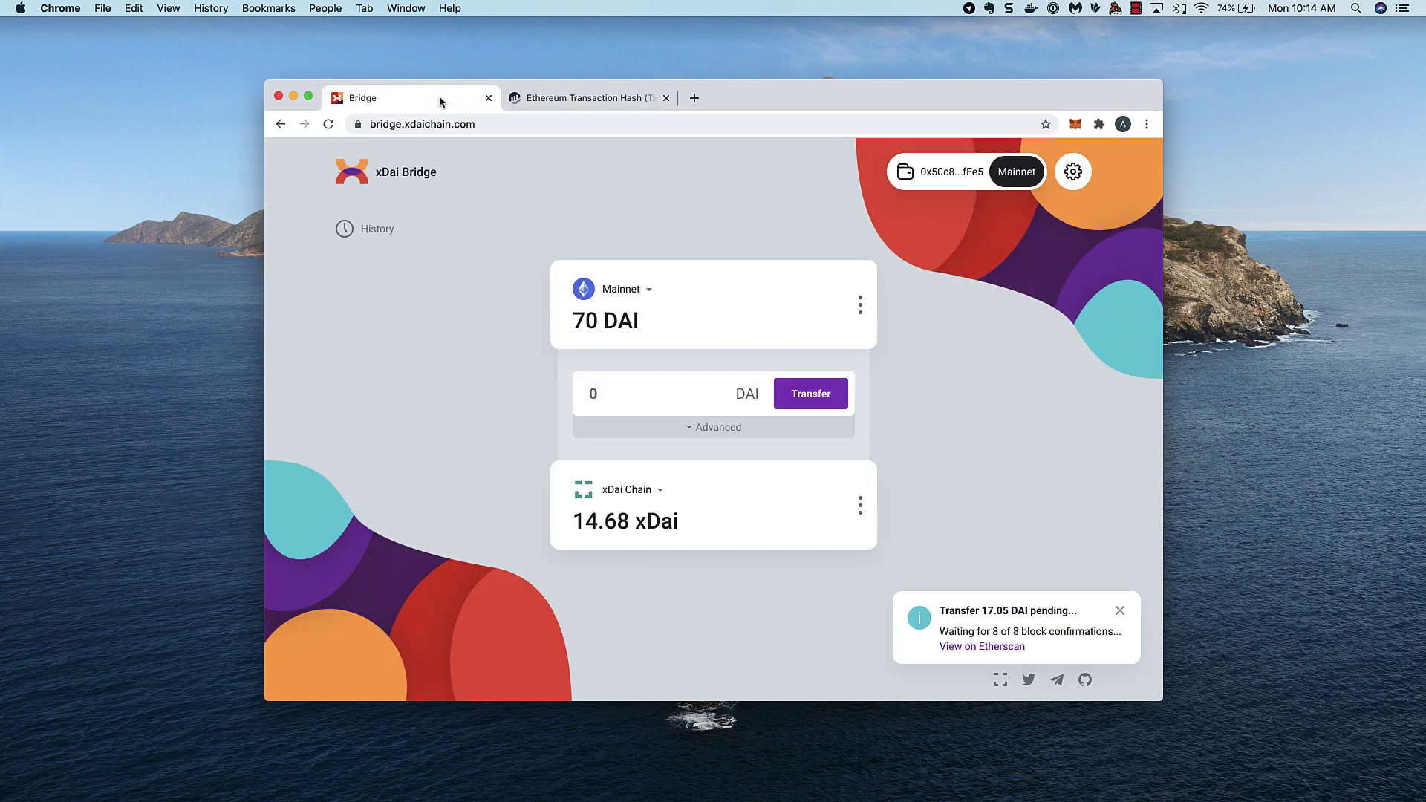
pyautogui.click(586, 98)
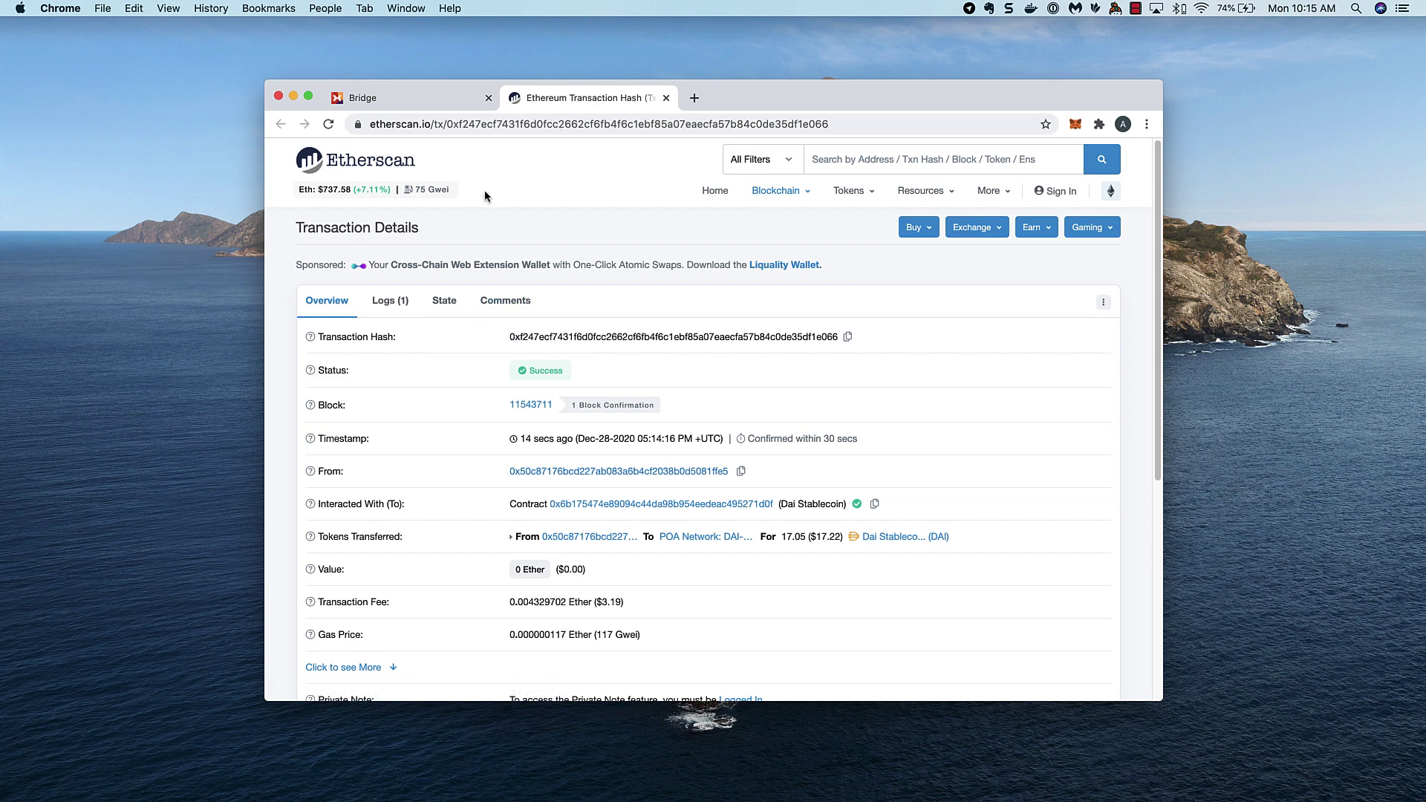
pyautogui.click(435, 105)
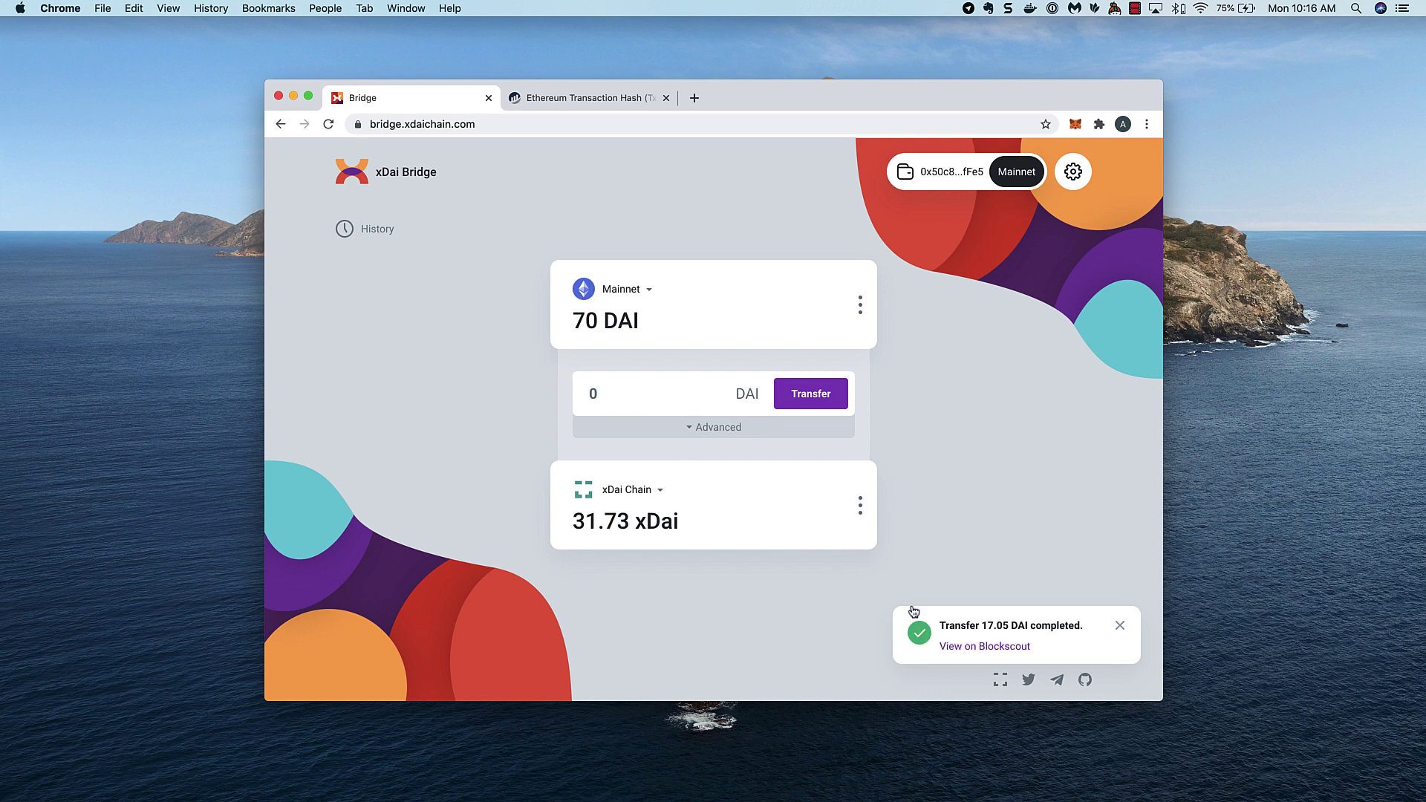
# - Load the xDai Chain transaction on Blockscout and review its executeAffirmation call and internal transactions
pyautogui.click(975, 648)
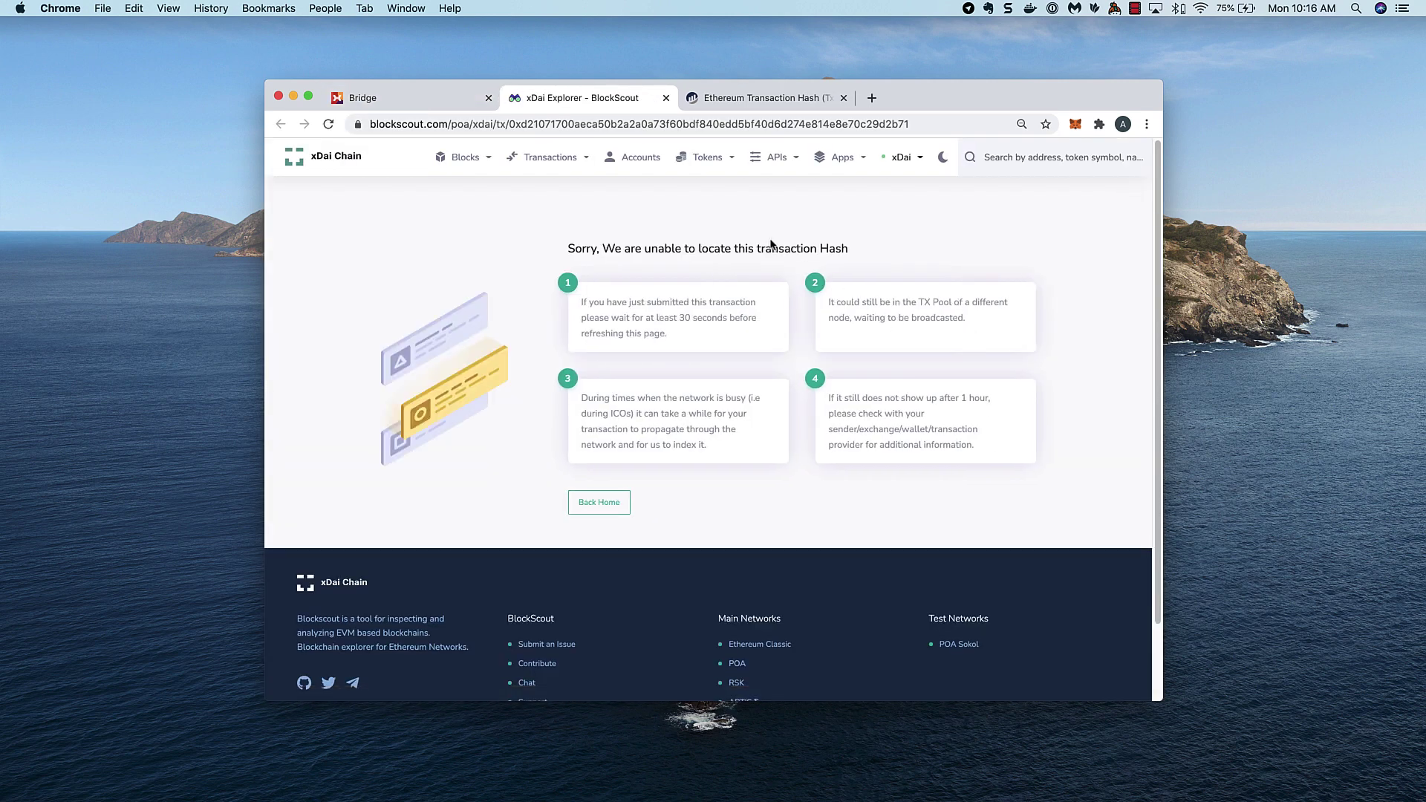
pyautogui.press('super+r')
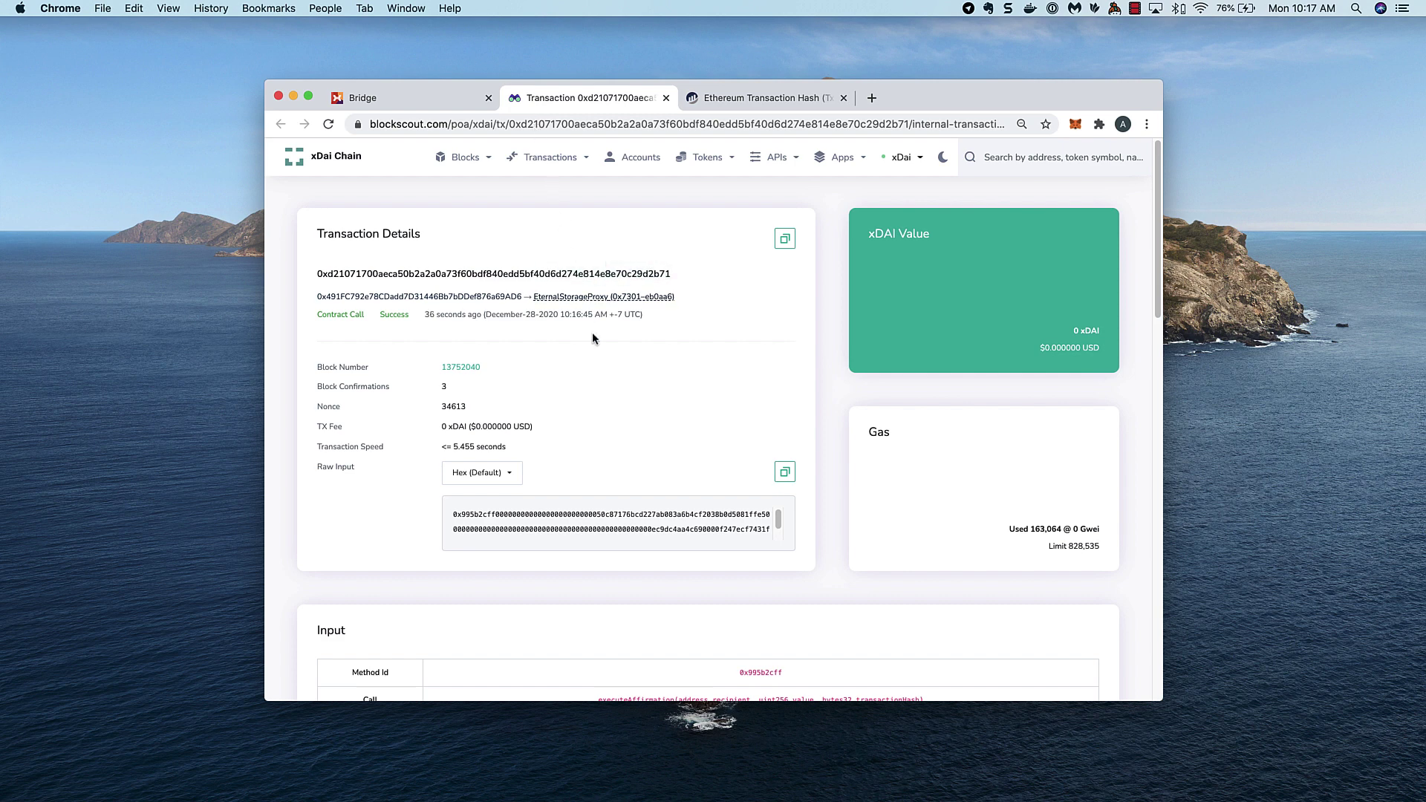
pyautogui.scroll(-3, 628, 467)
pyautogui.scroll(-4, 628, 467)
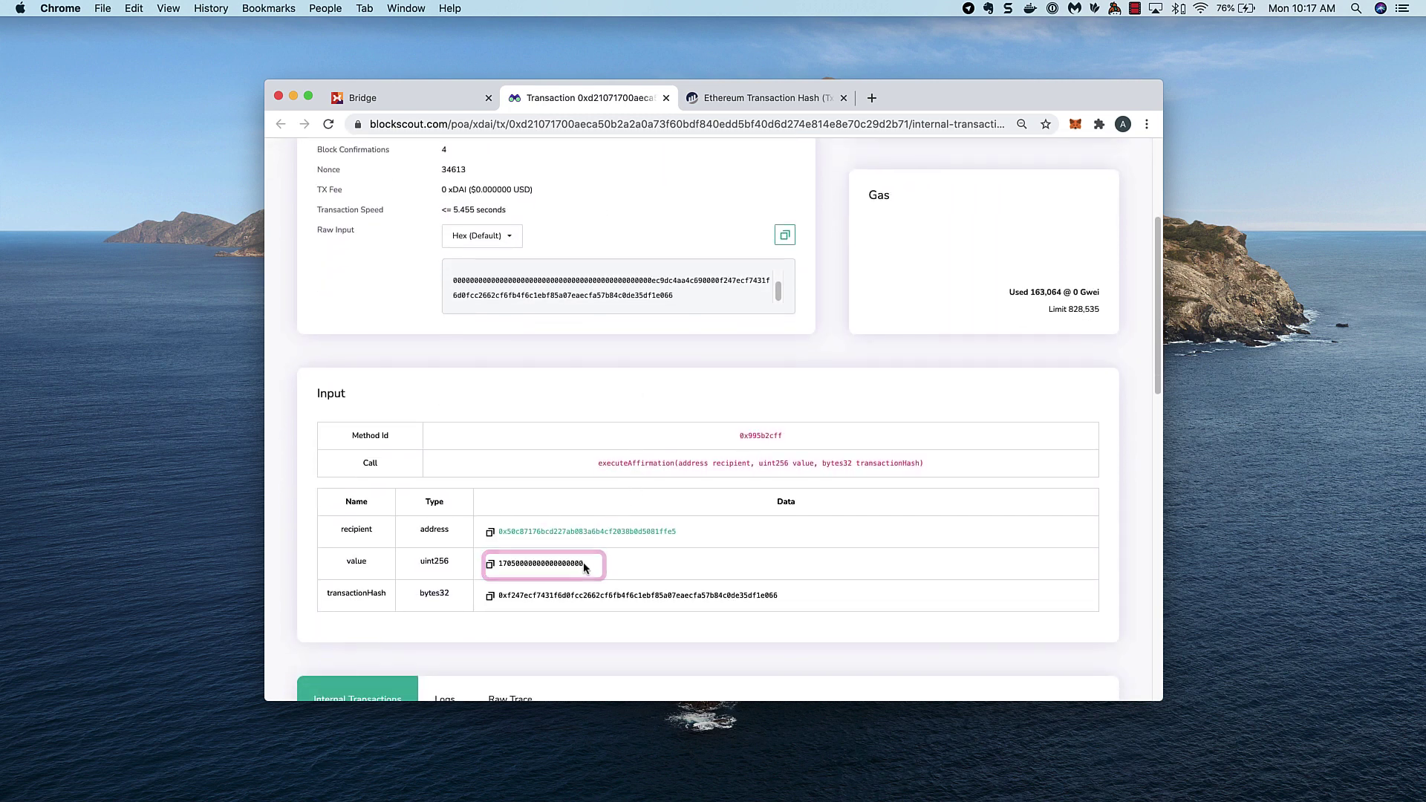
pyautogui.scroll(-5, 584, 566)
pyautogui.scroll(-10, 583, 564)
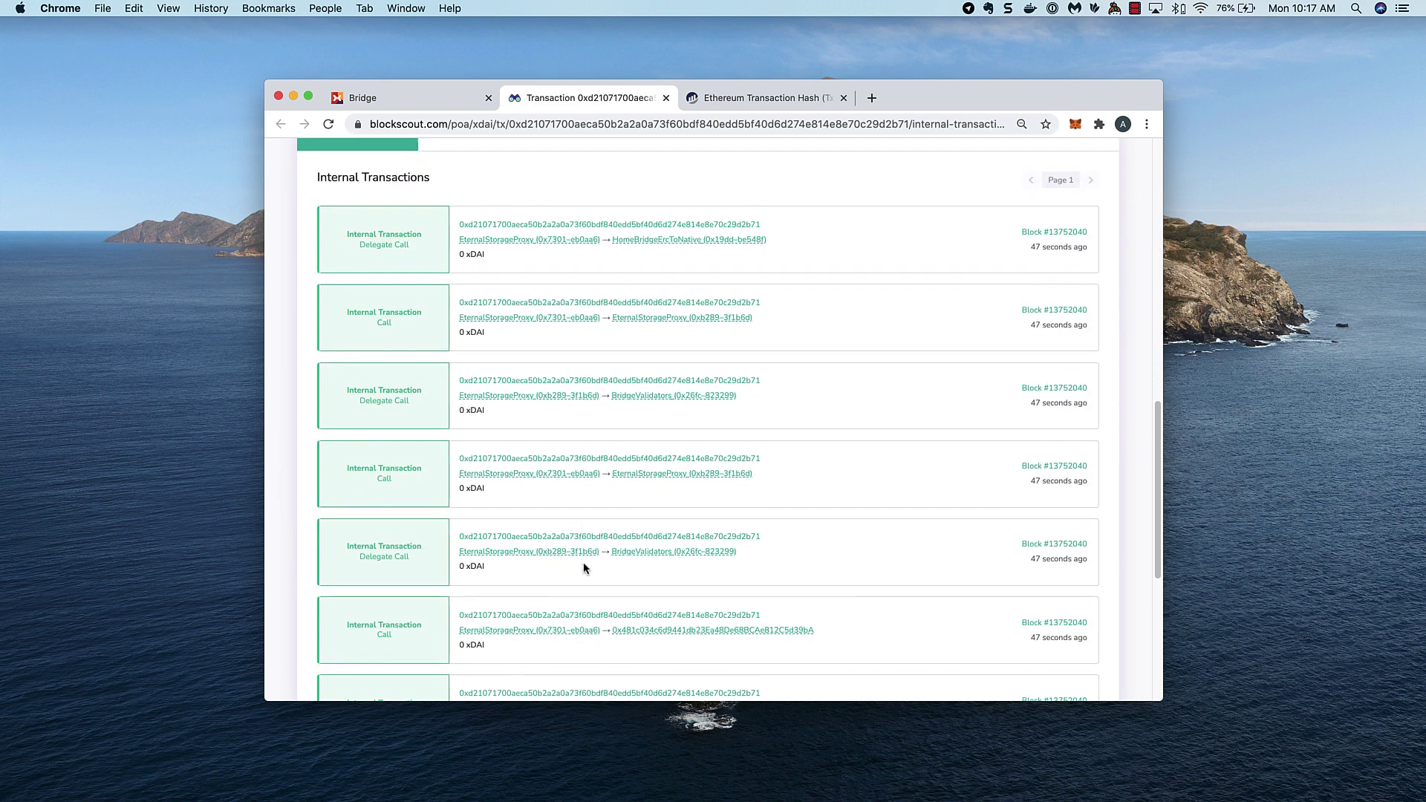
pyautogui.scroll(-4, 583, 567)
pyautogui.scroll(20, 583, 567)
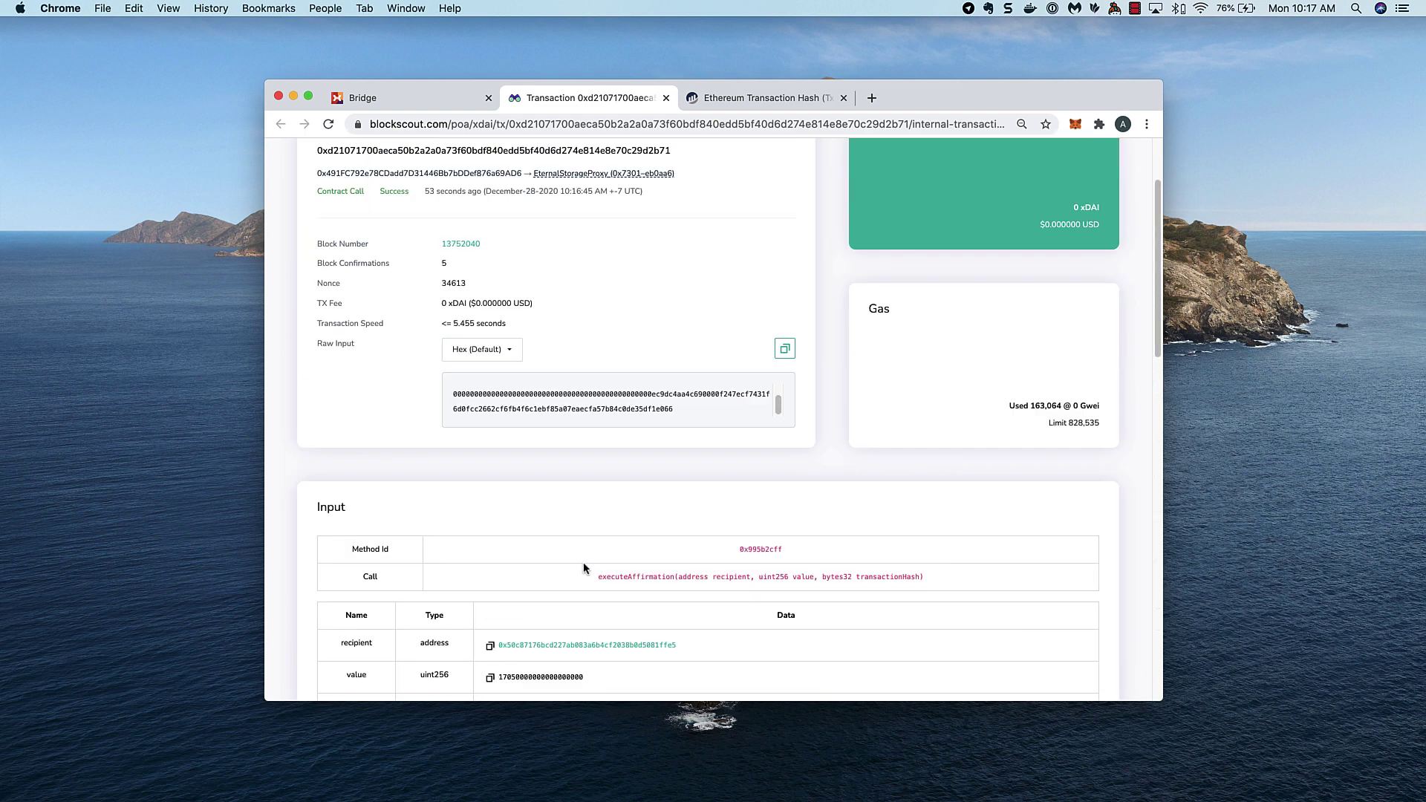
# - Reverse the bridge direction so xDai Chain sends to Mainnet
pyautogui.click(417, 101)
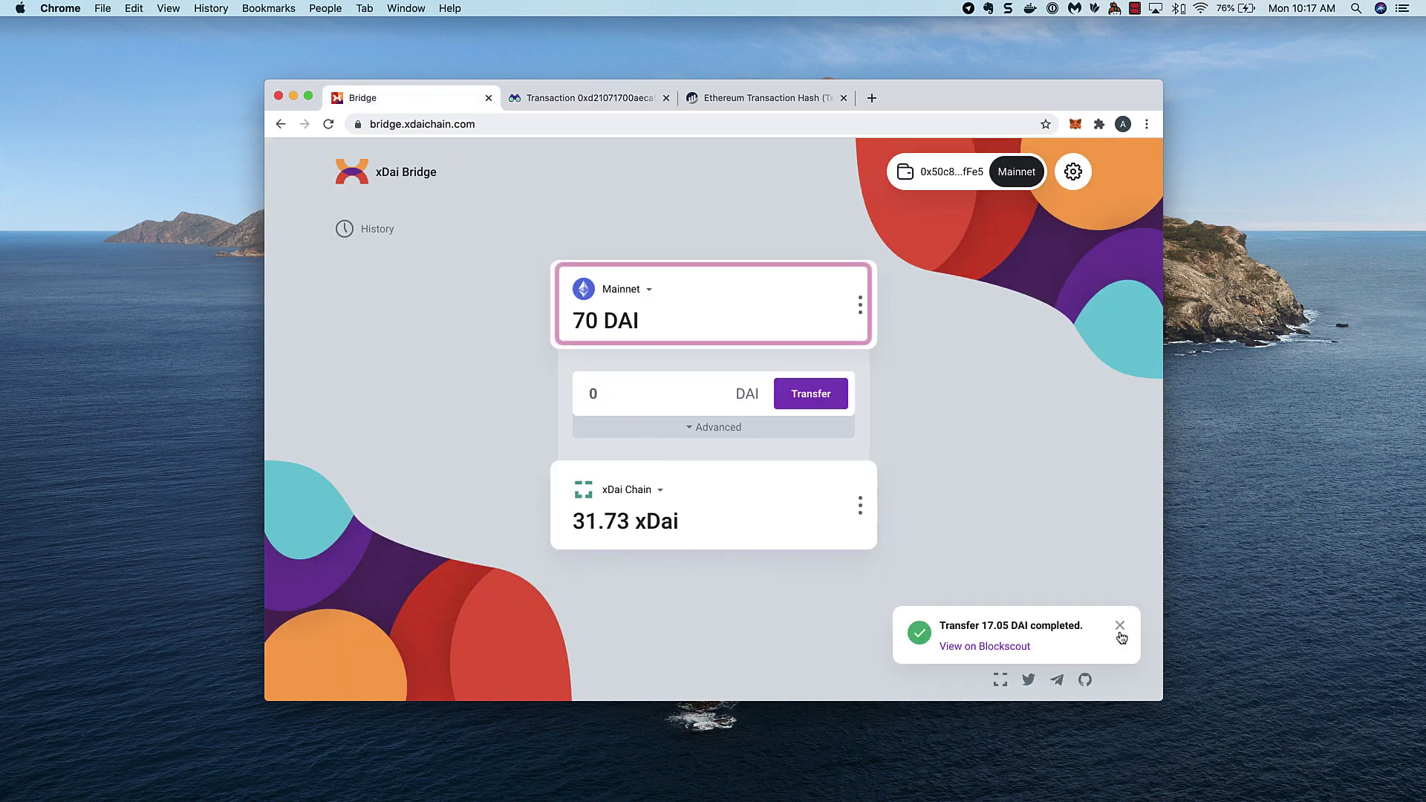
pyautogui.click(659, 493)
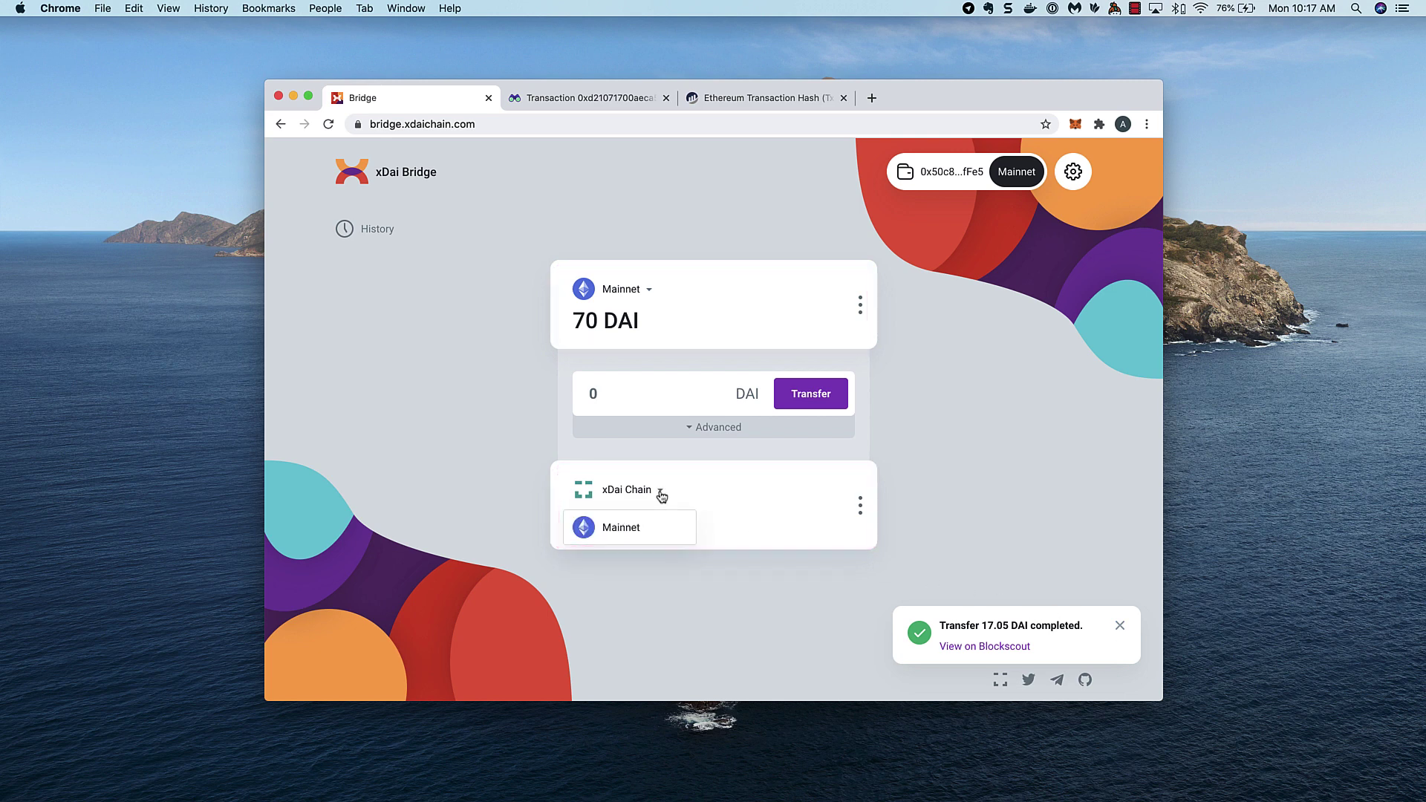
pyautogui.click(659, 493)
pyautogui.click(650, 294)
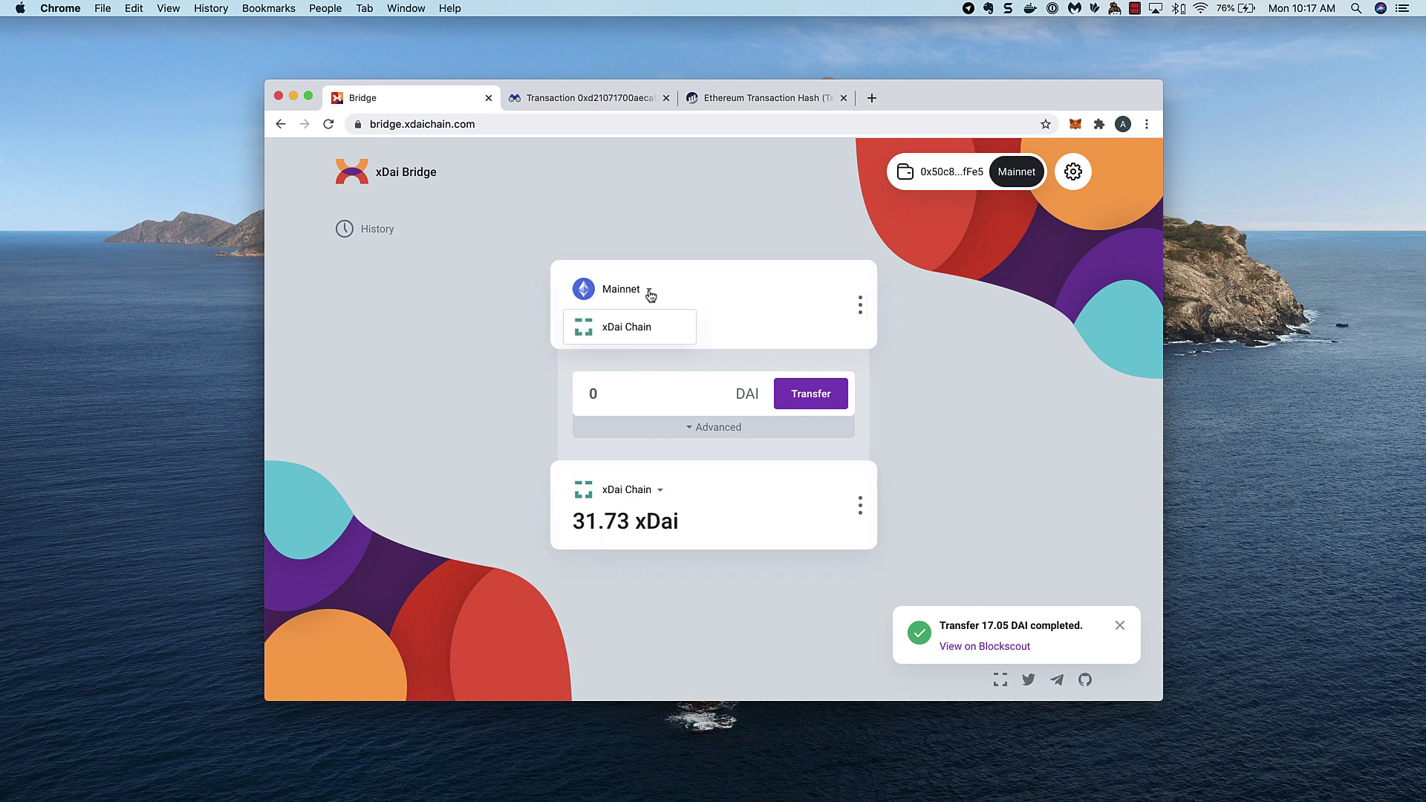
pyautogui.click(643, 330)
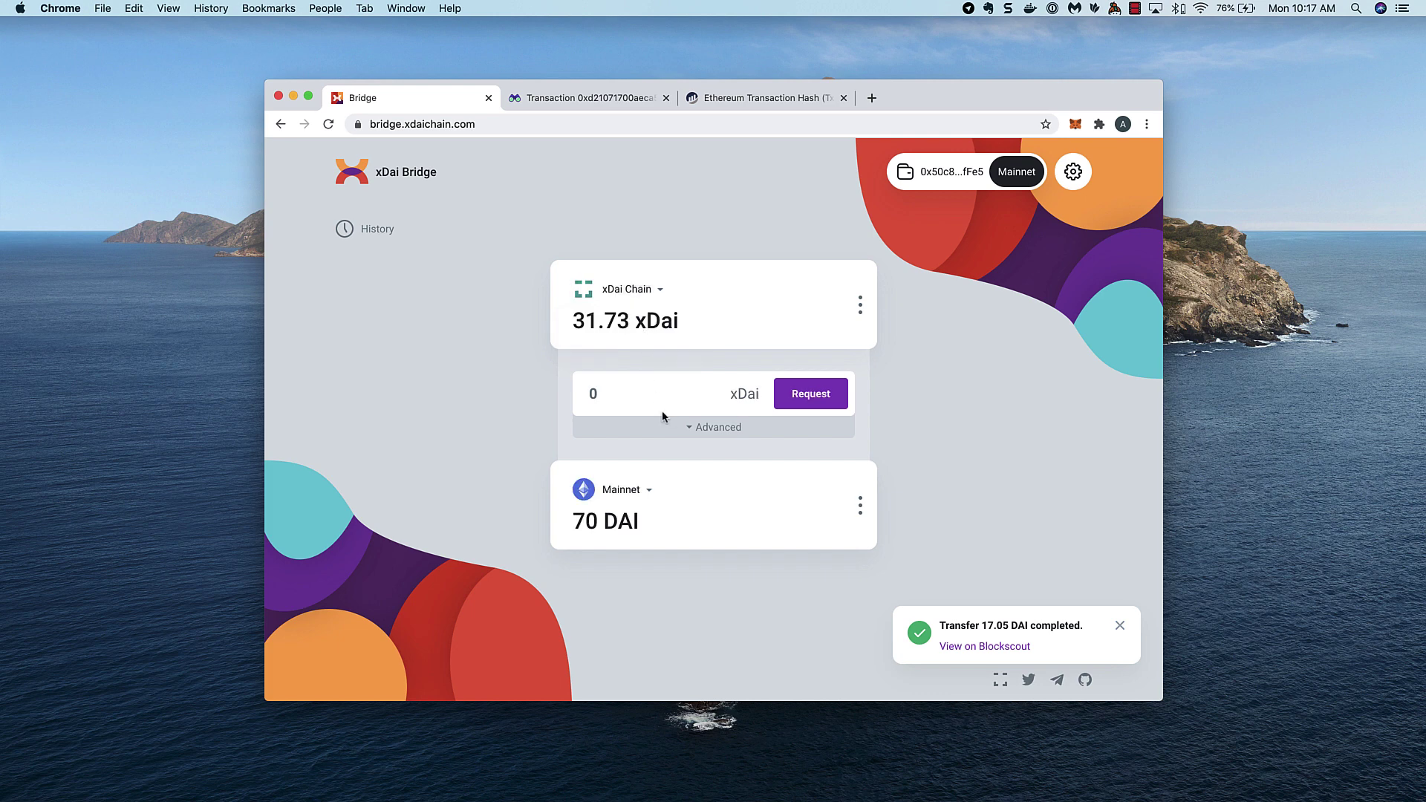
# - Request an 11.73 xDai transfer, which raises the Wrong network warning
pyautogui.click(637, 397)
pyautogui.write('11.73')
pyautogui.click(817, 397)
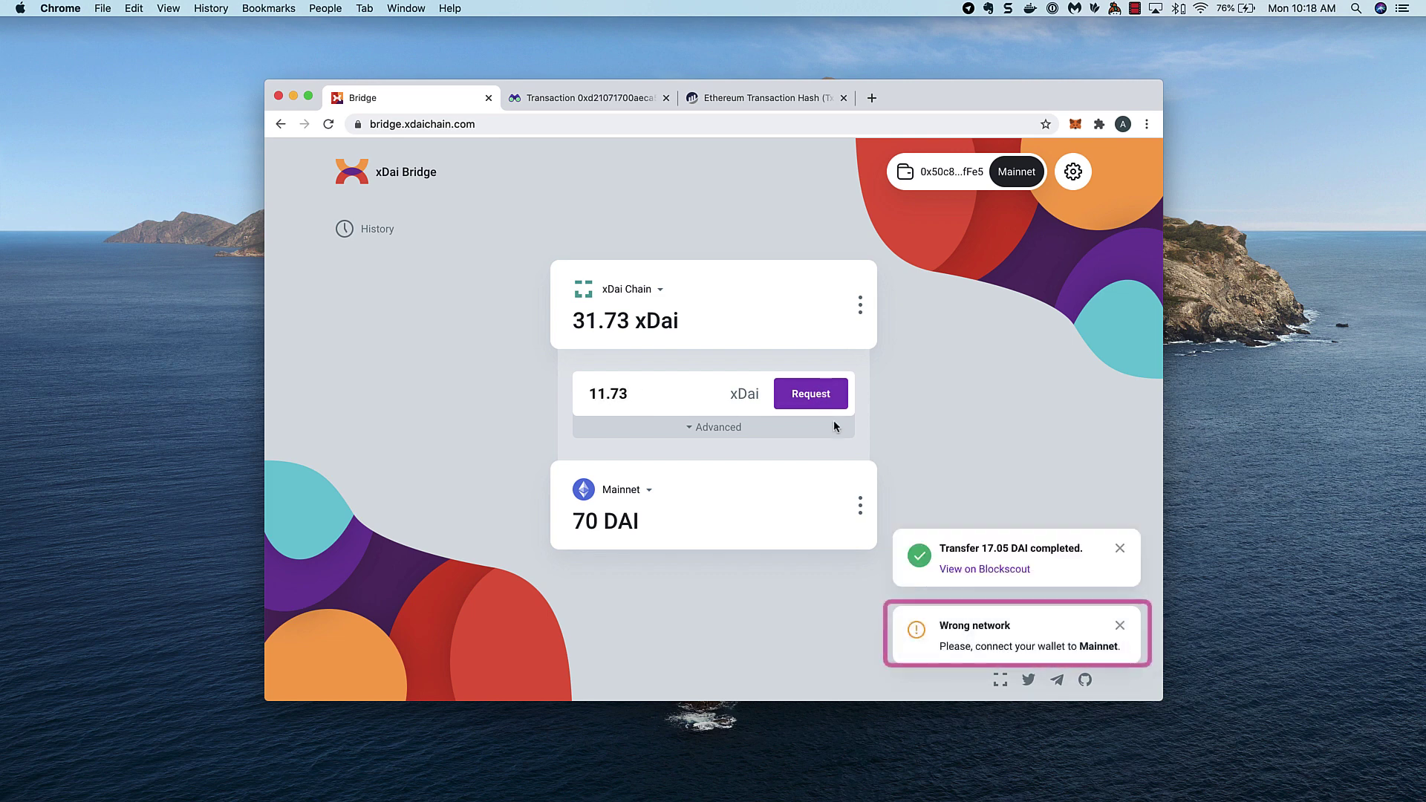
# - Switch MetaMask to the xDai network and request the 11.73 xDai transfer again
pyautogui.click(1074, 124)
pyautogui.click(956, 161)
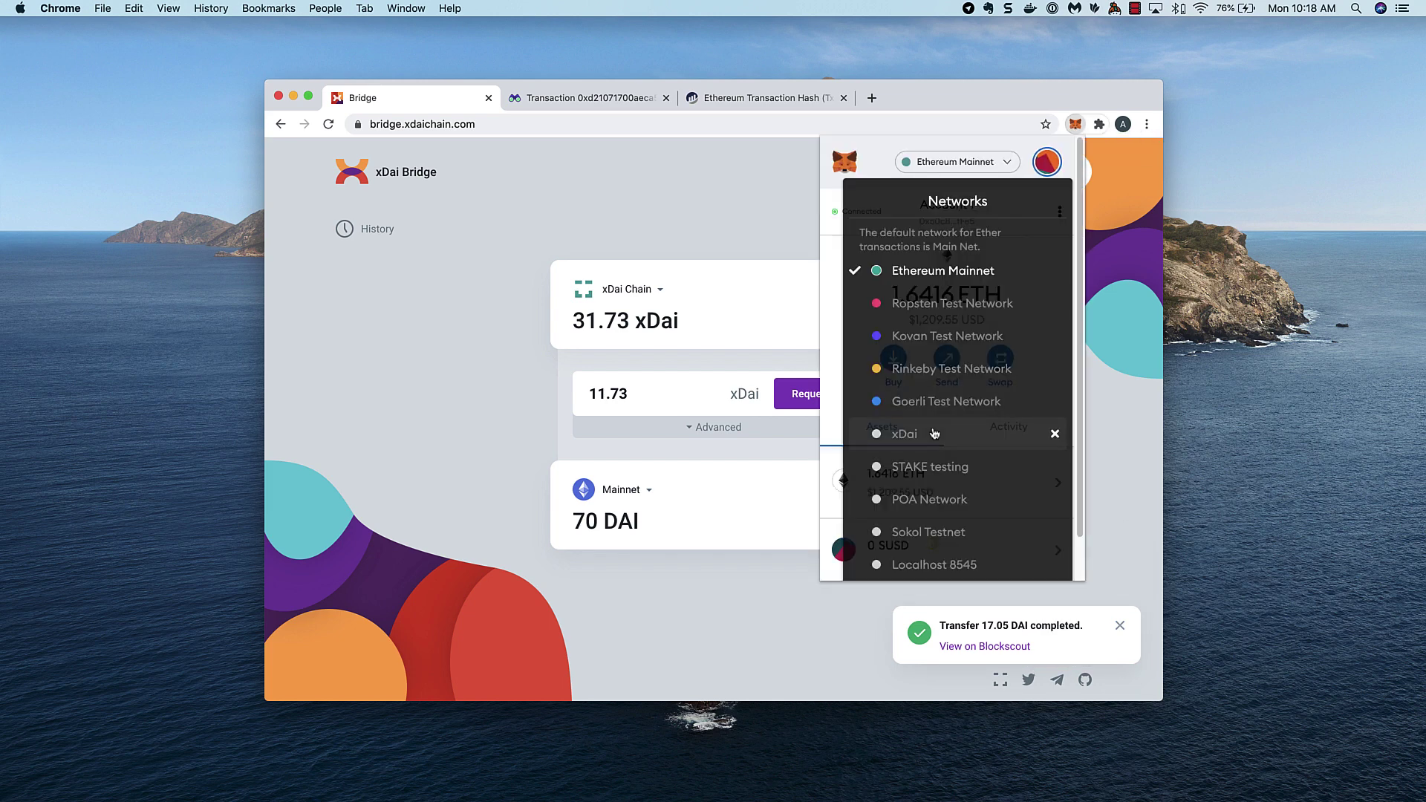
pyautogui.click(934, 434)
pyautogui.click(695, 227)
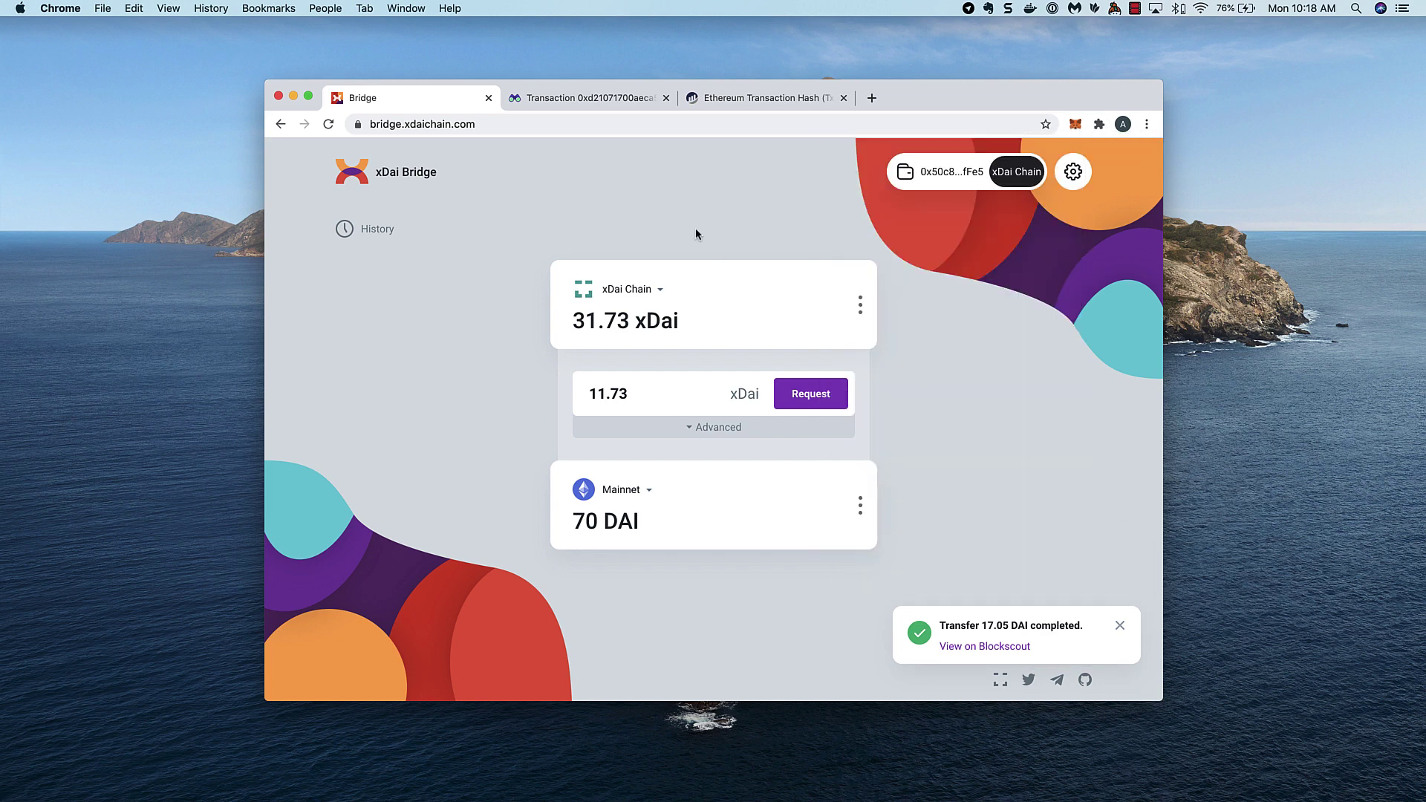
pyautogui.click(823, 399)
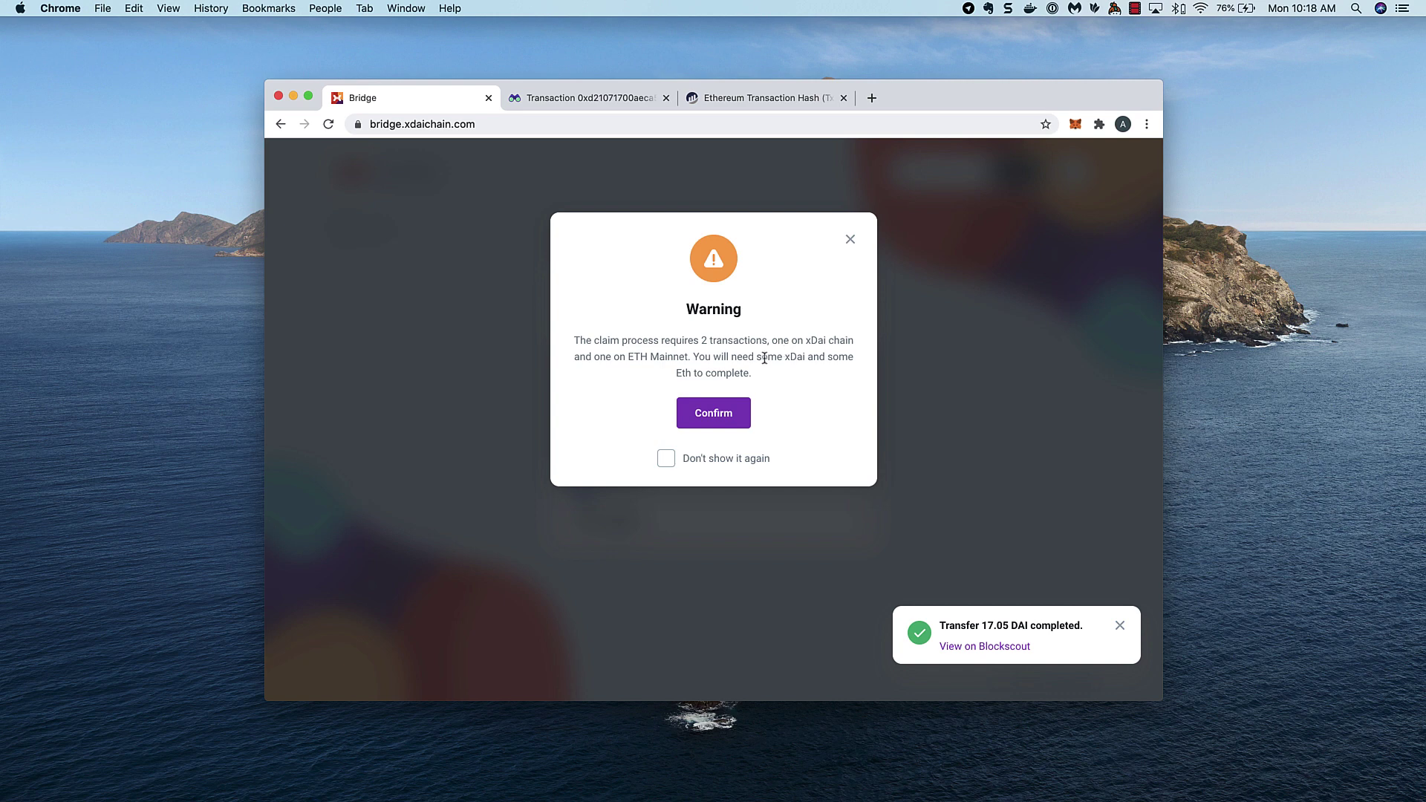
# - Accept the two-transaction claim warning and confirm the 11.73 xDai transfer in MetaMask
pyautogui.click(705, 421)
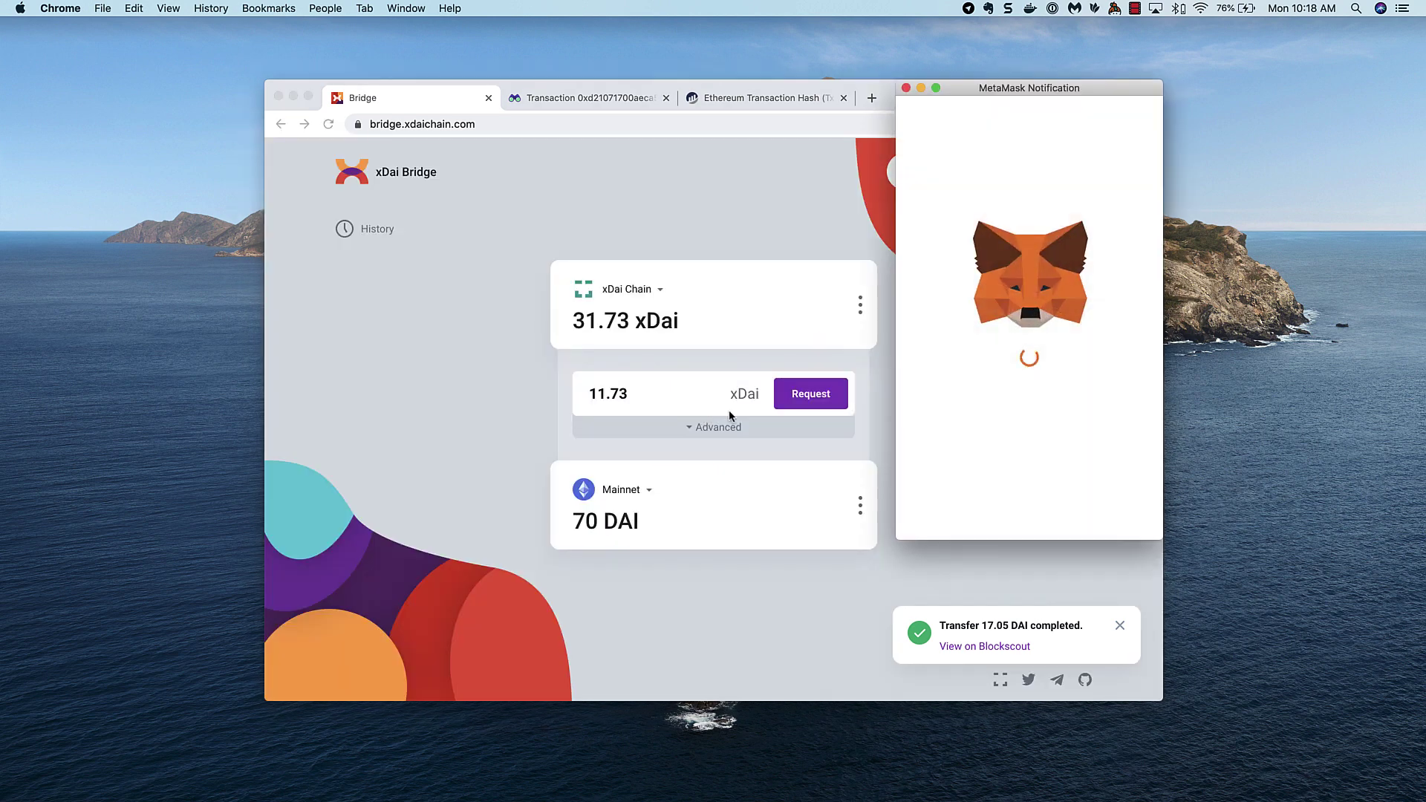
pyautogui.click(1110, 517)
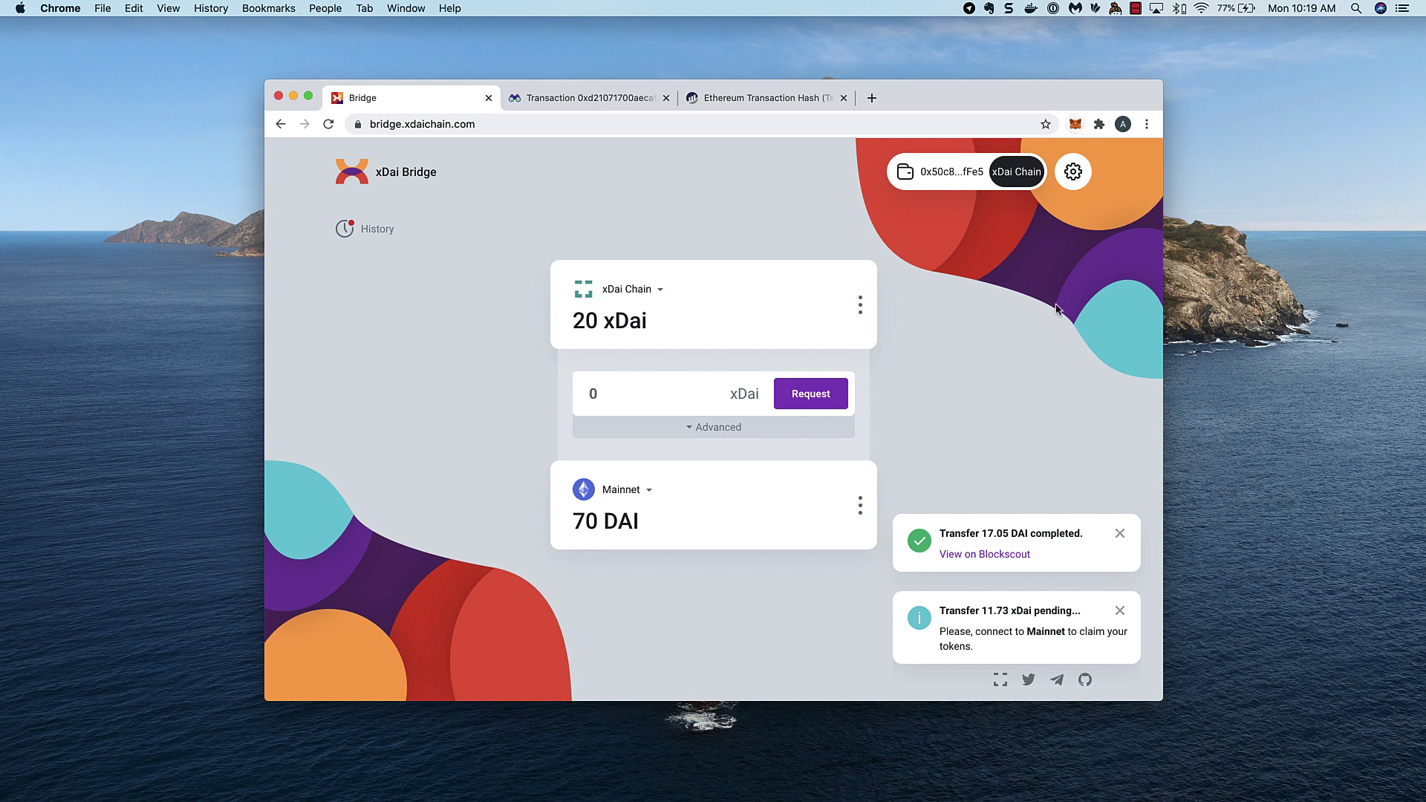
# - Switch MetaMask to Ethereum Mainnet, then claim and confirm the pending 11.73 xDai
pyautogui.click(1077, 124)
pyautogui.click(984, 161)
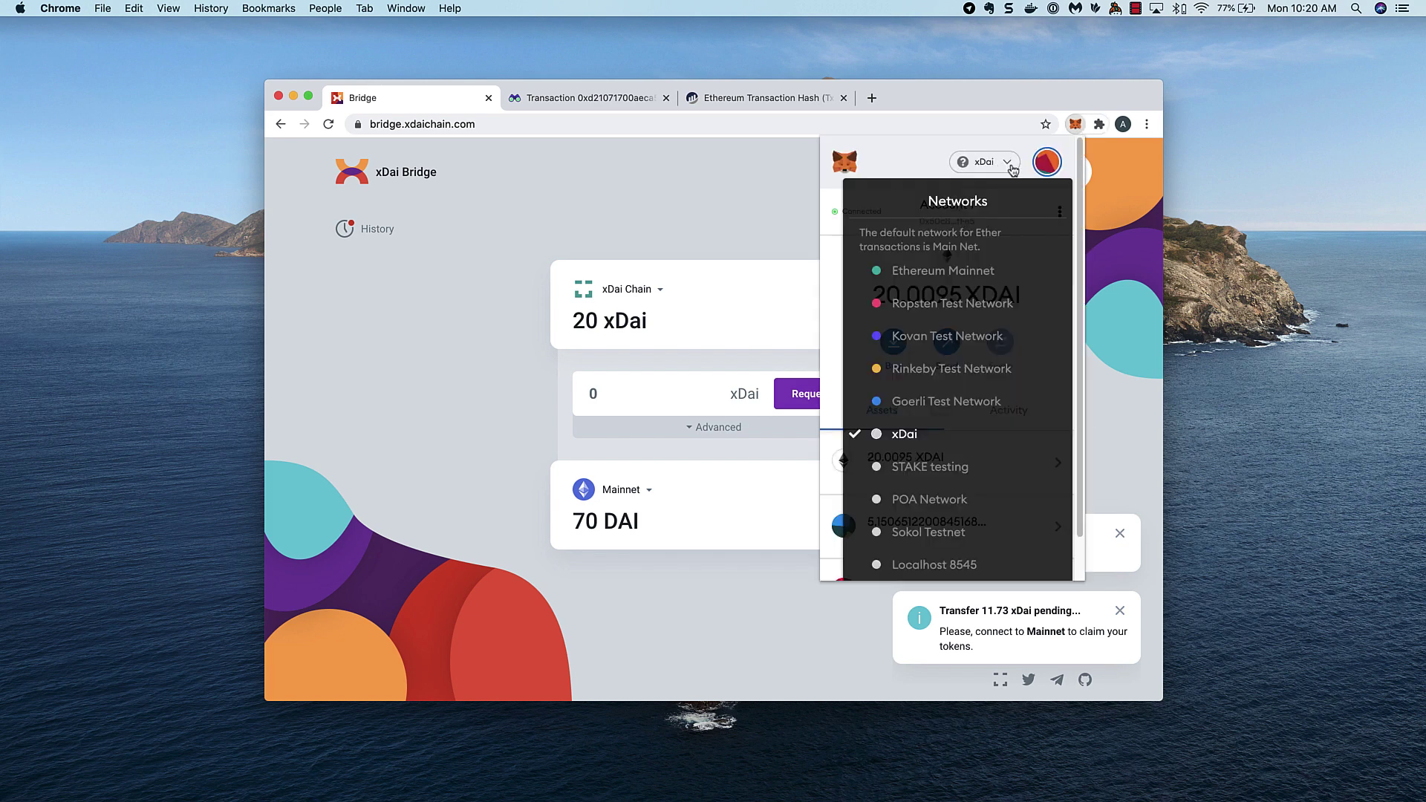
pyautogui.click(963, 269)
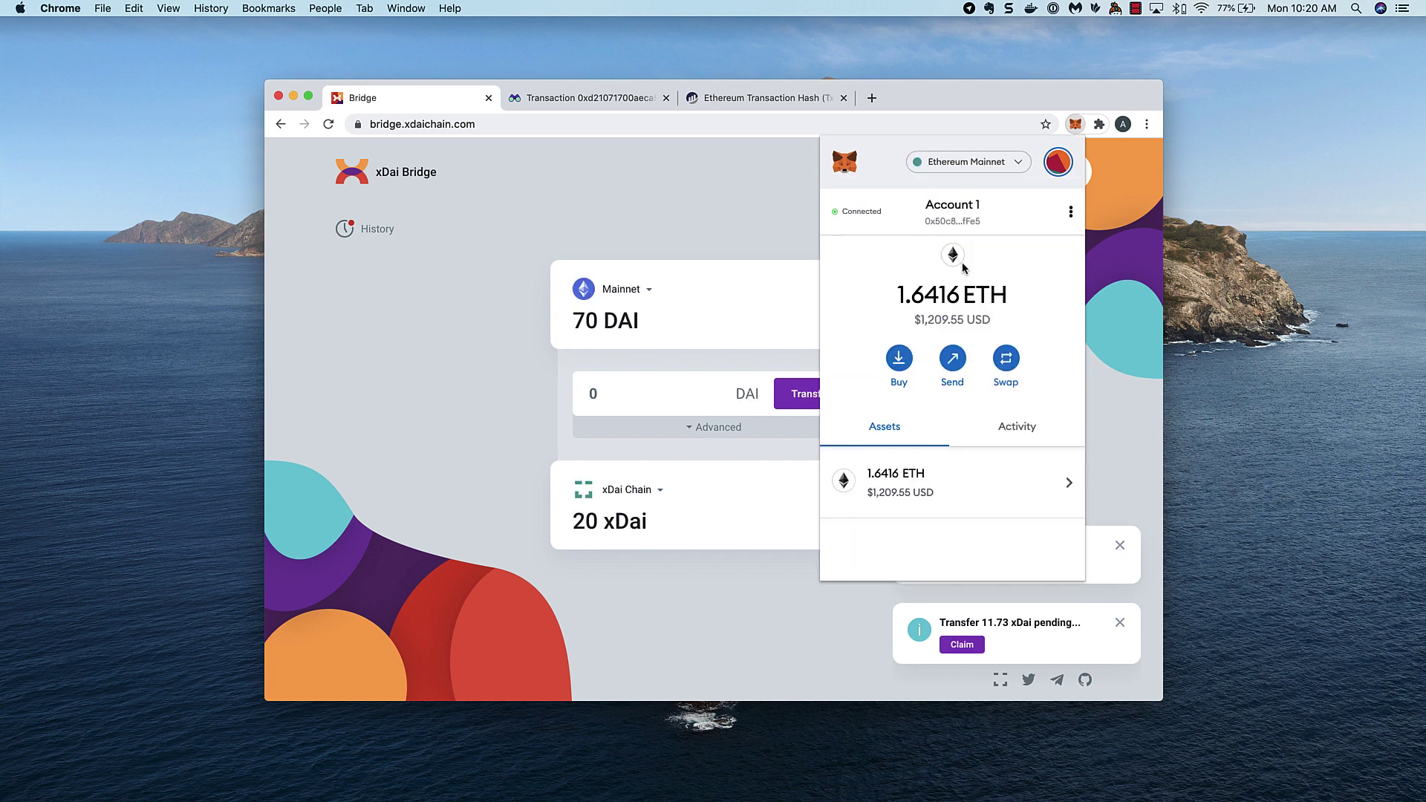
pyautogui.click(751, 247)
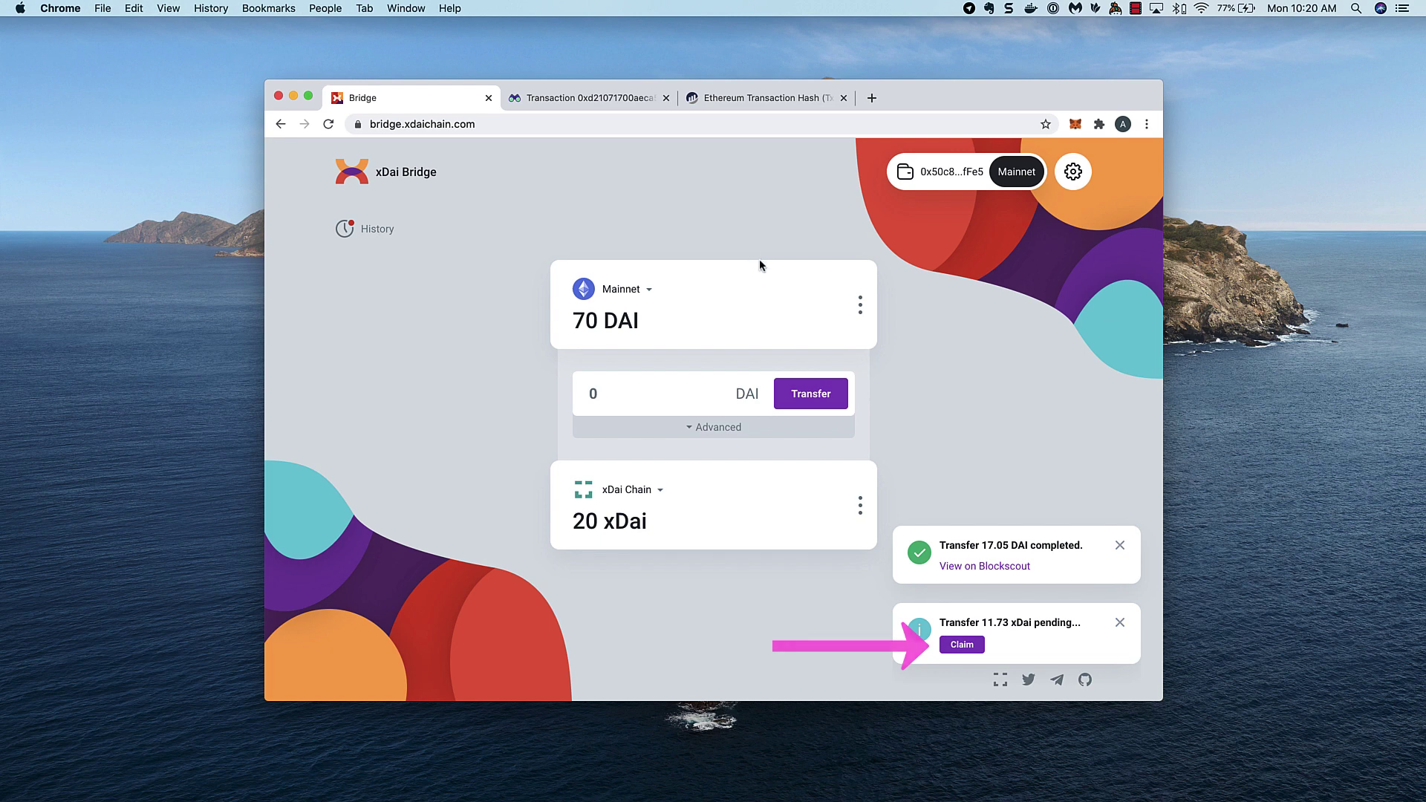
pyautogui.click(962, 645)
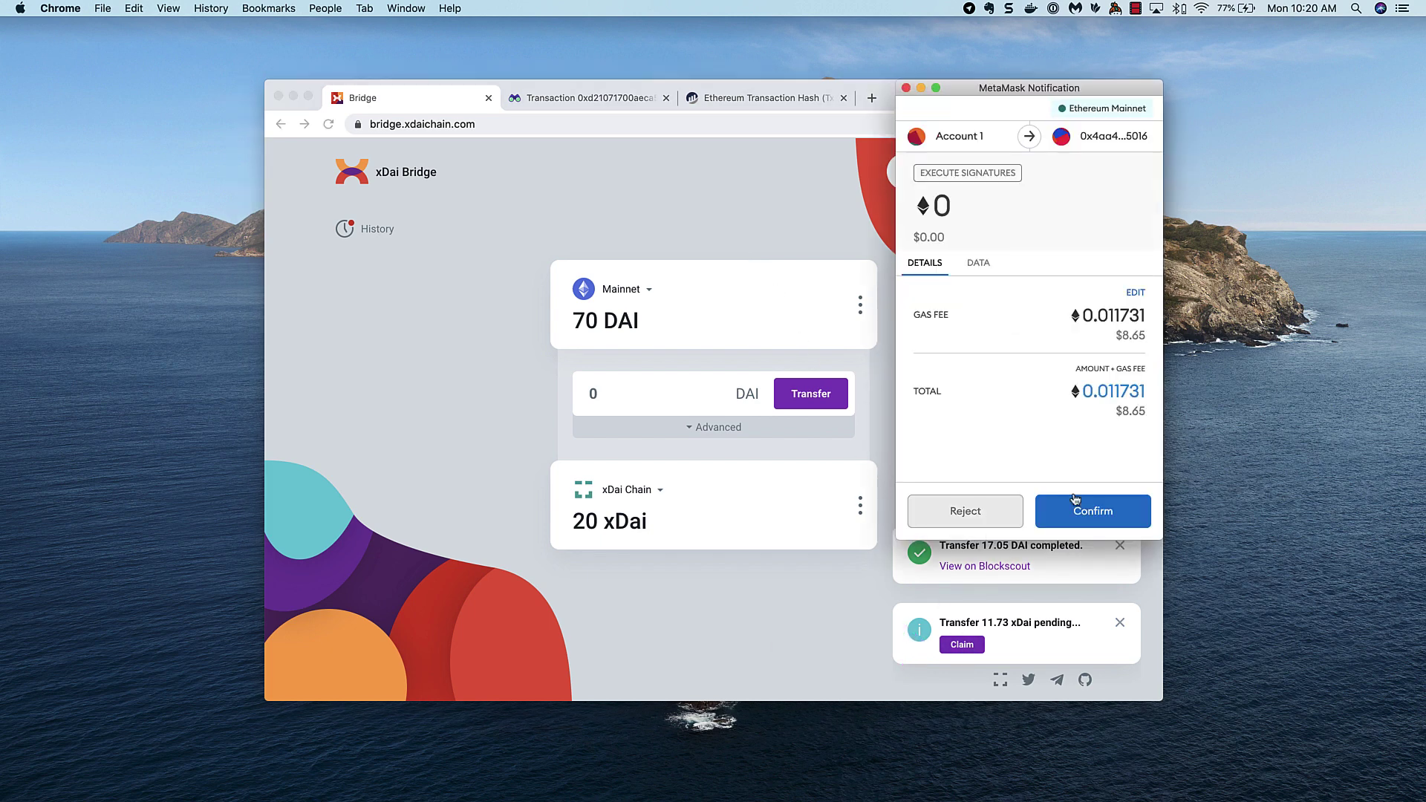
pyautogui.click(1088, 513)
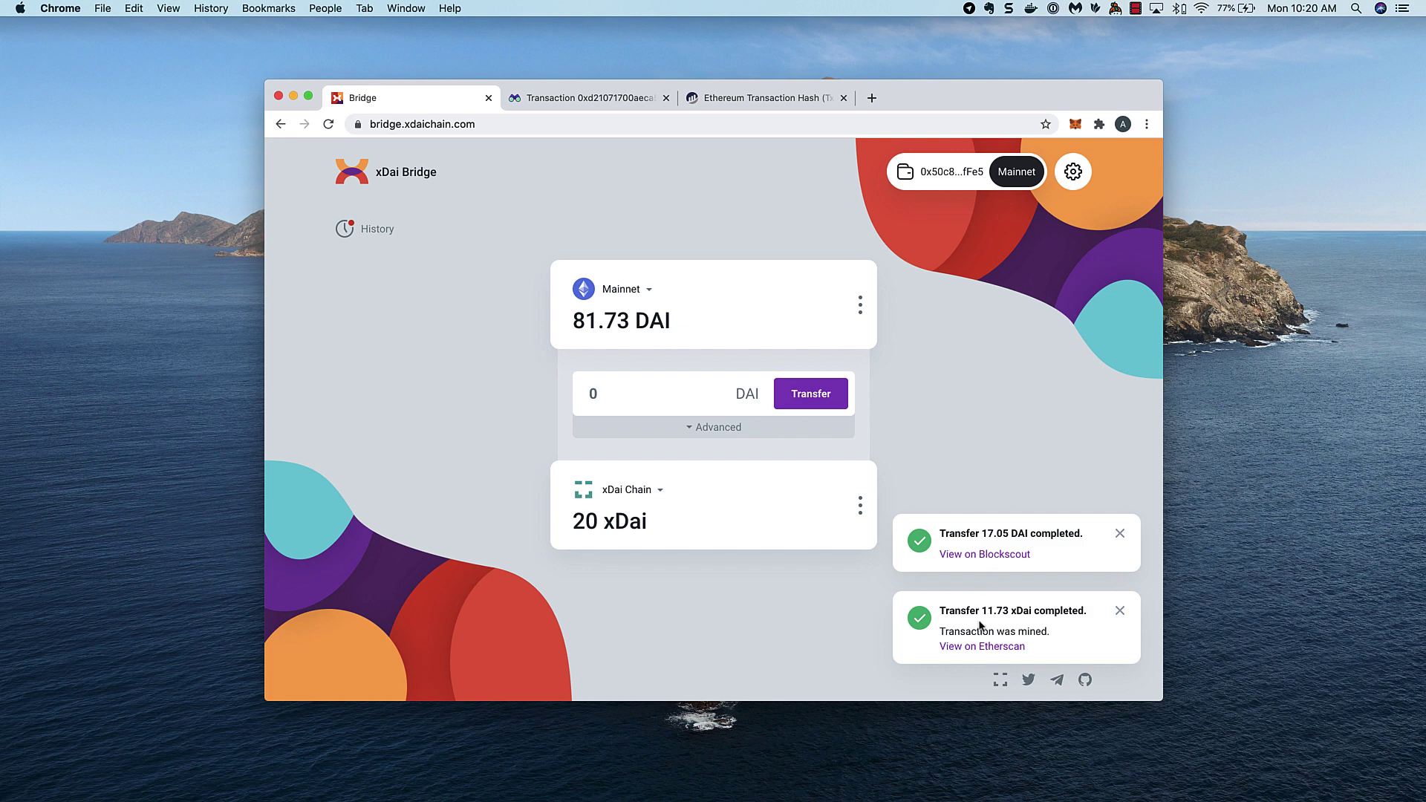
# - Check the claim transaction on Etherscan, then open the bridge's transfer history
pyautogui.click(974, 646)
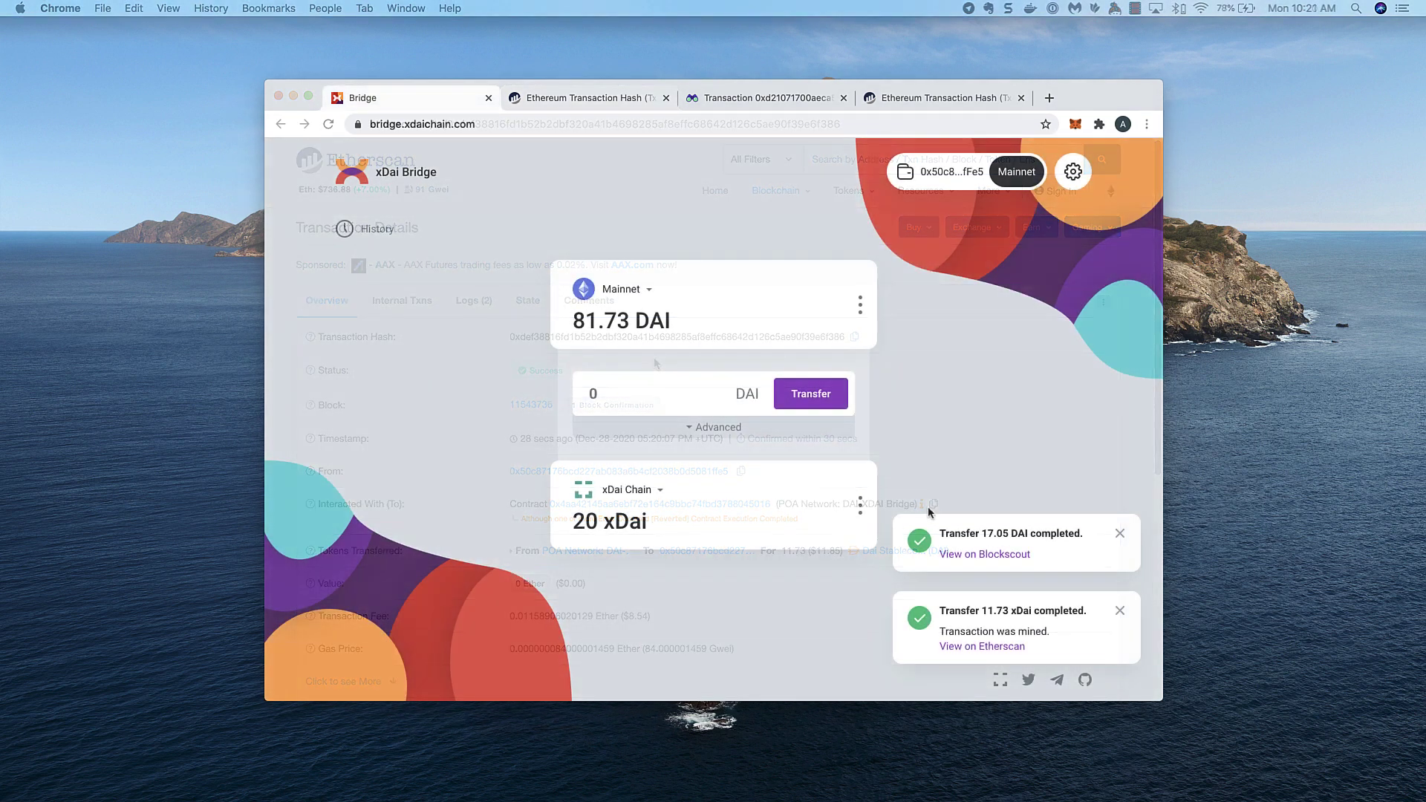
pyautogui.click(373, 230)
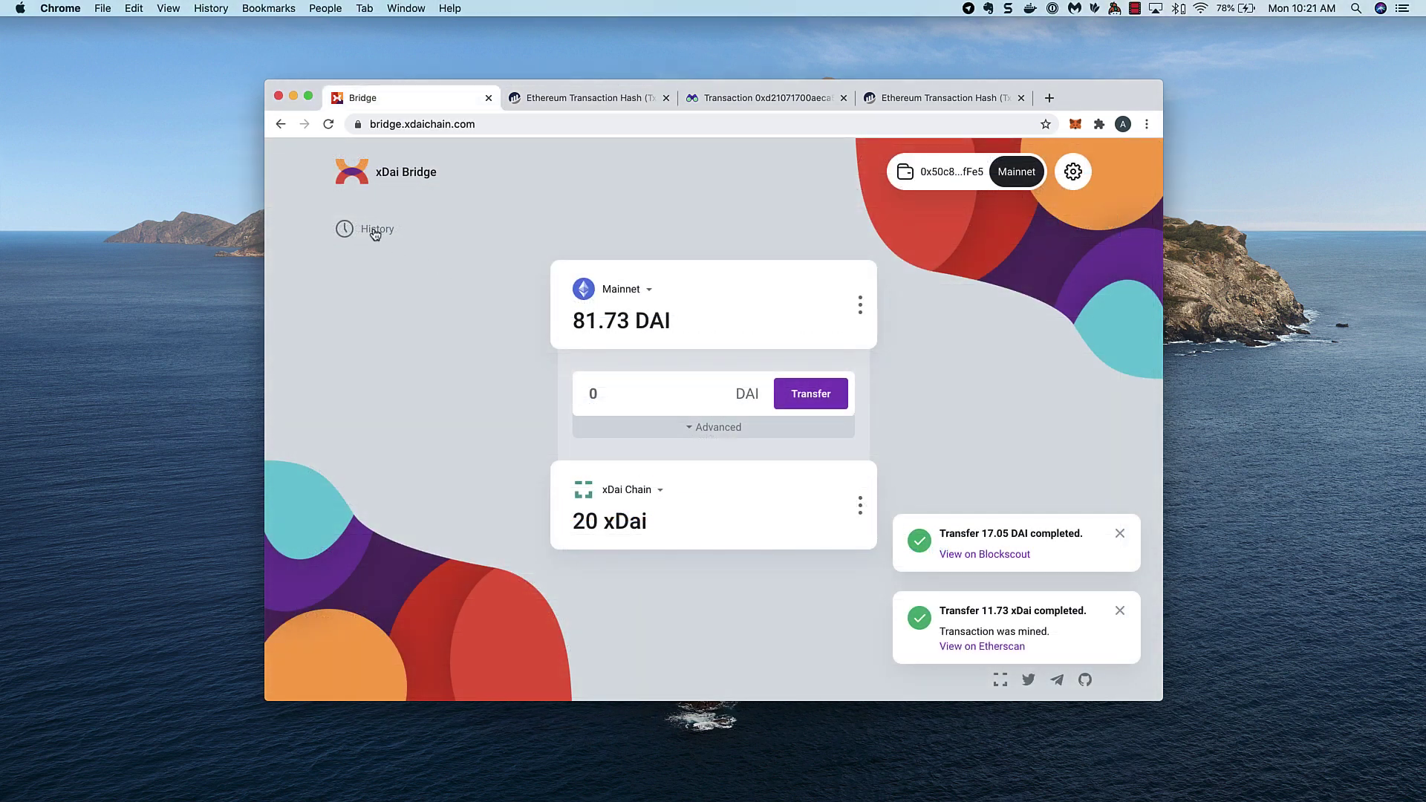
pyautogui.click(374, 230)
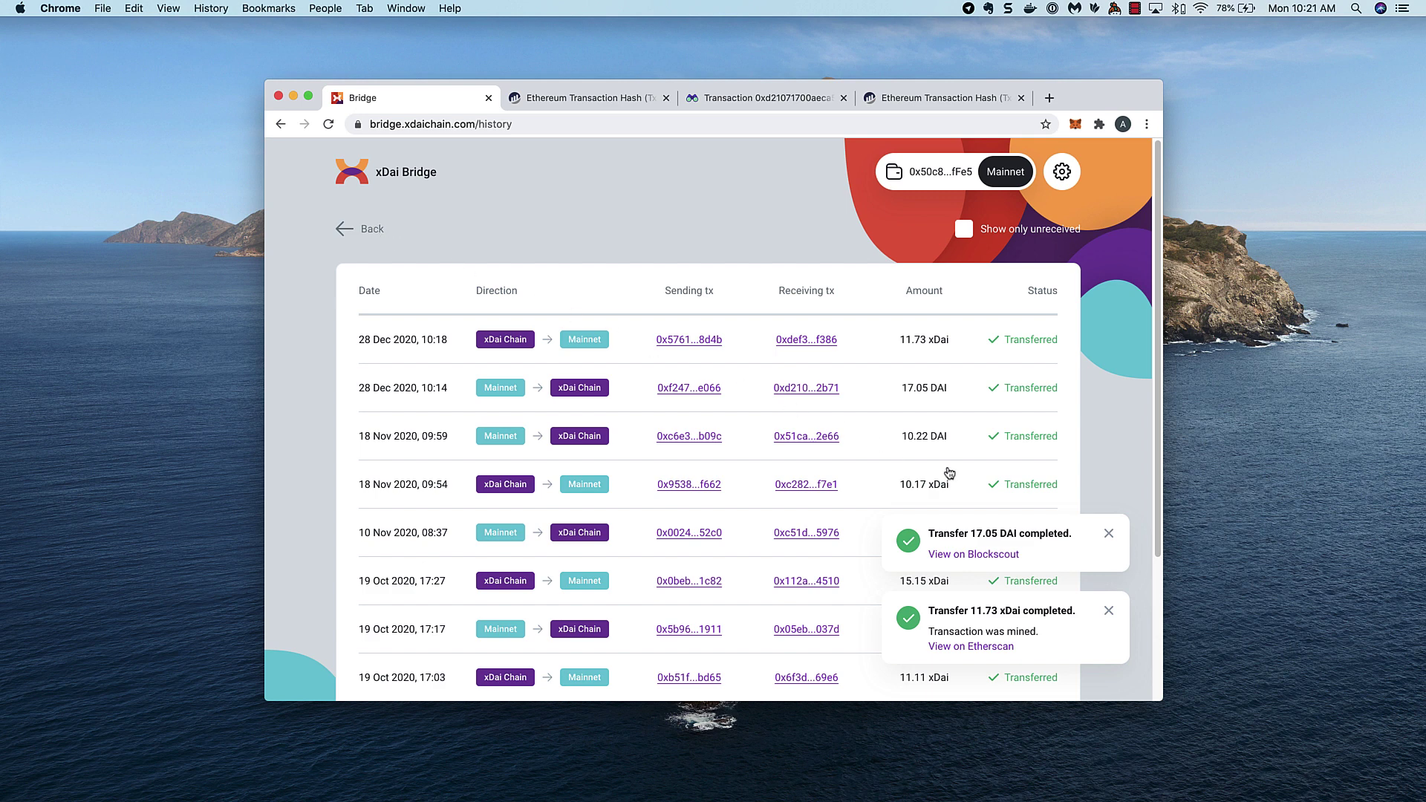
# - Dismiss the 17.05 DAI and 11.73 xDai notices and toggle Show only unreceived on and off
pyautogui.click(1109, 536)
pyautogui.click(1109, 613)
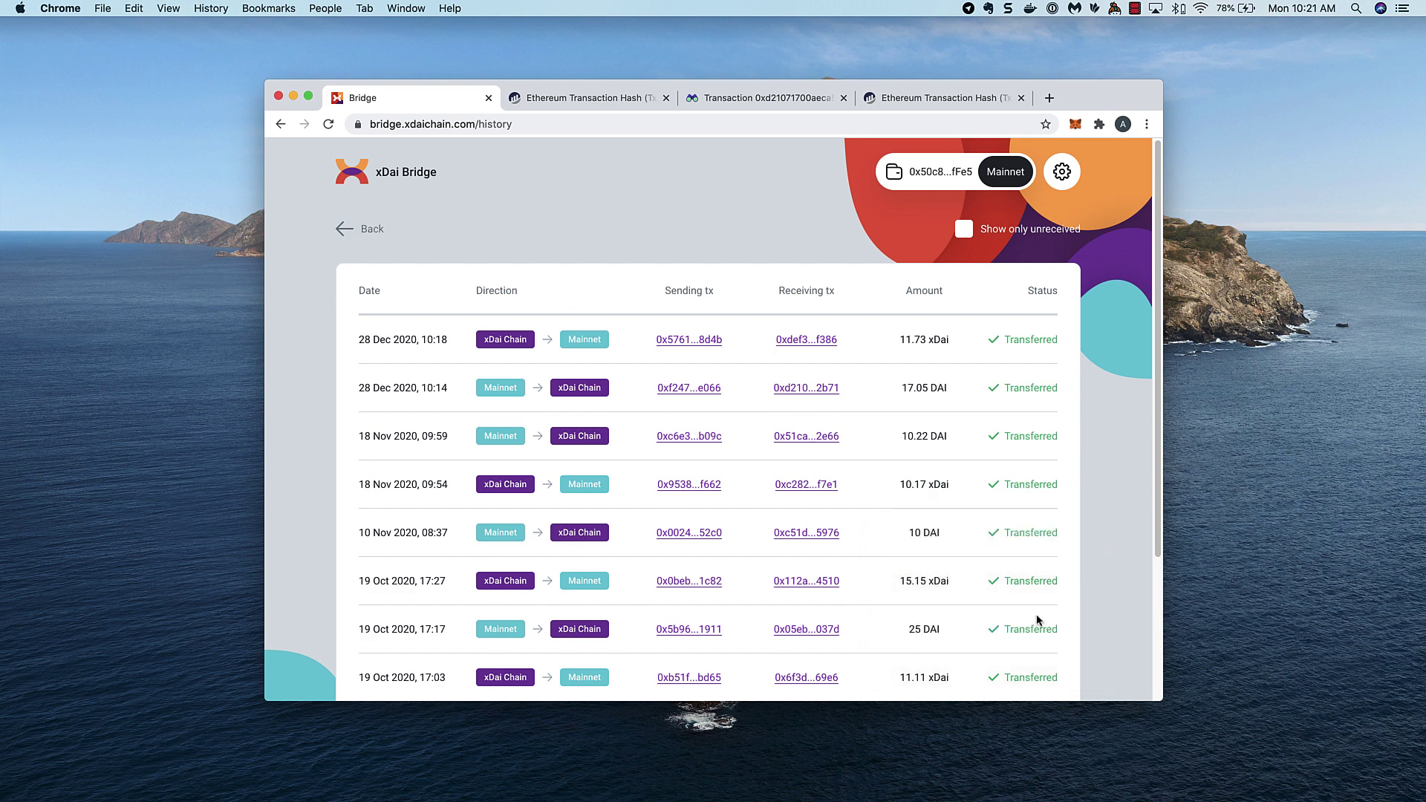
pyautogui.scroll(-4, 1036, 614)
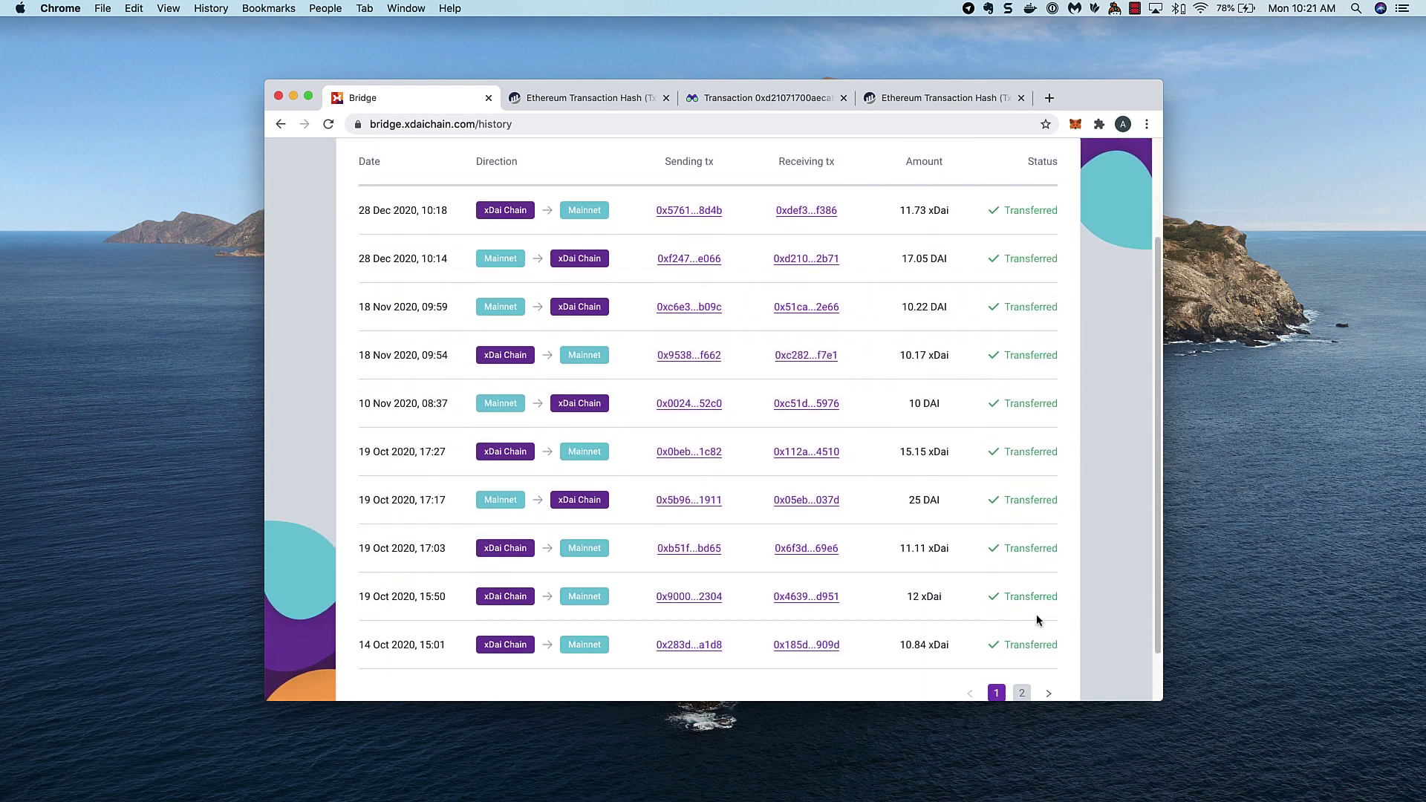
pyautogui.scroll(4, 1036, 614)
pyautogui.click(961, 232)
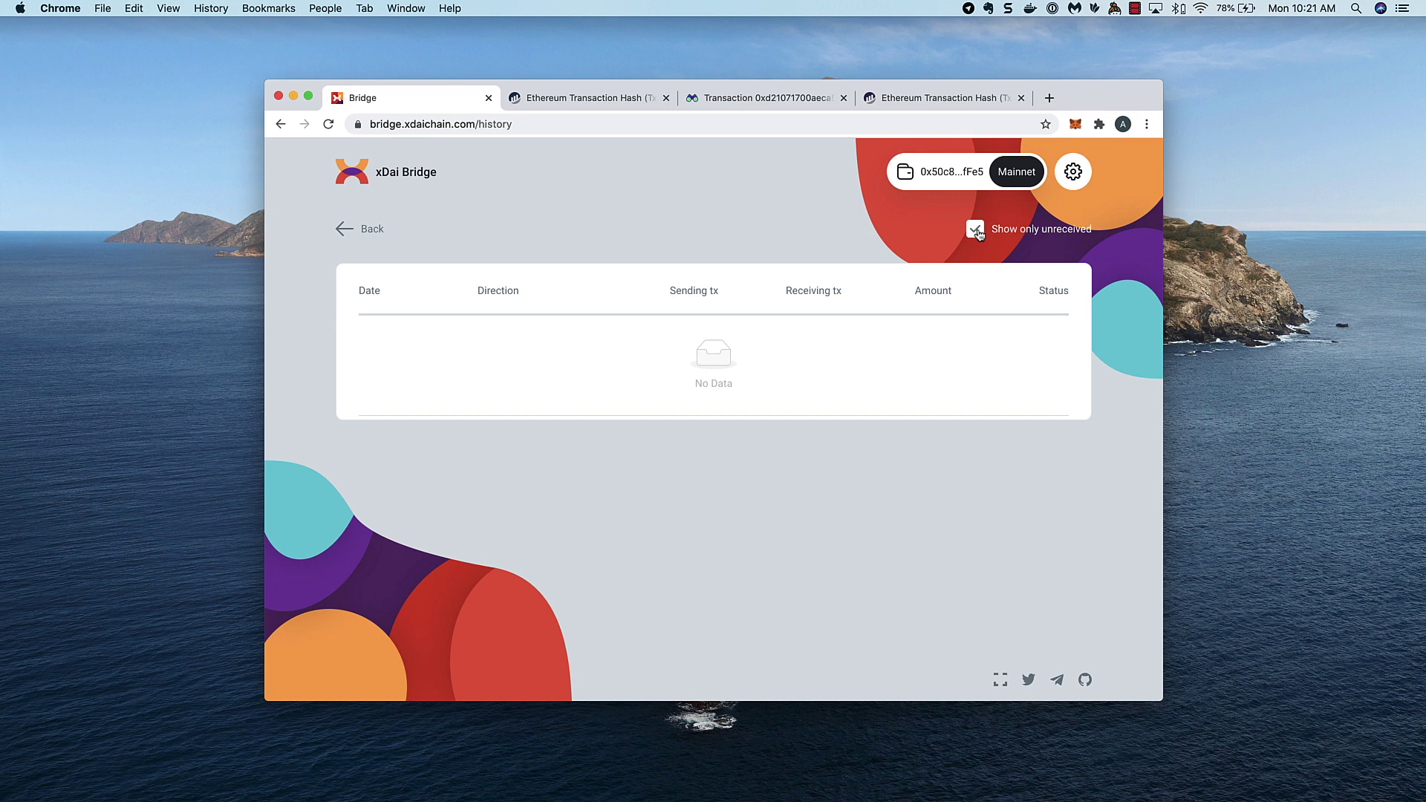
pyautogui.click(975, 231)
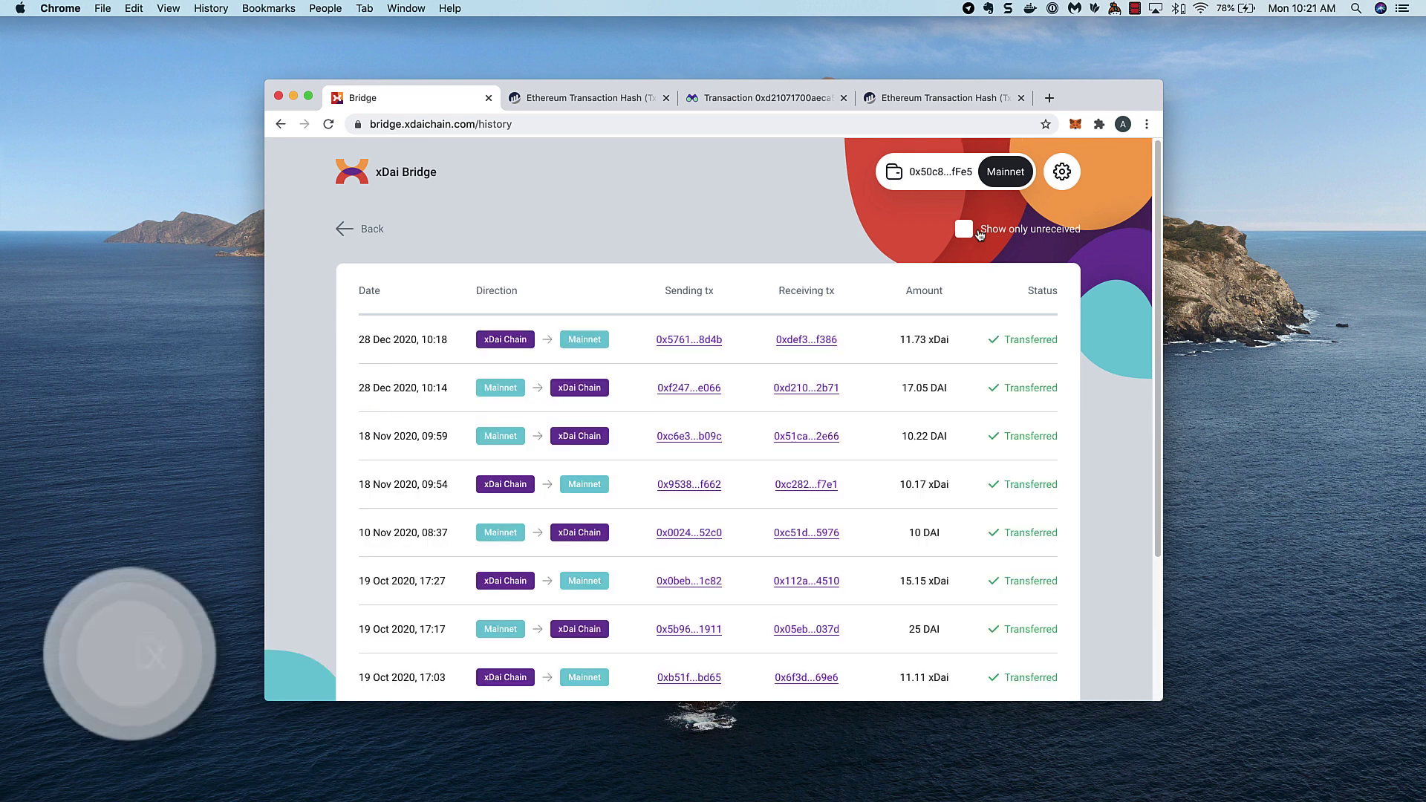